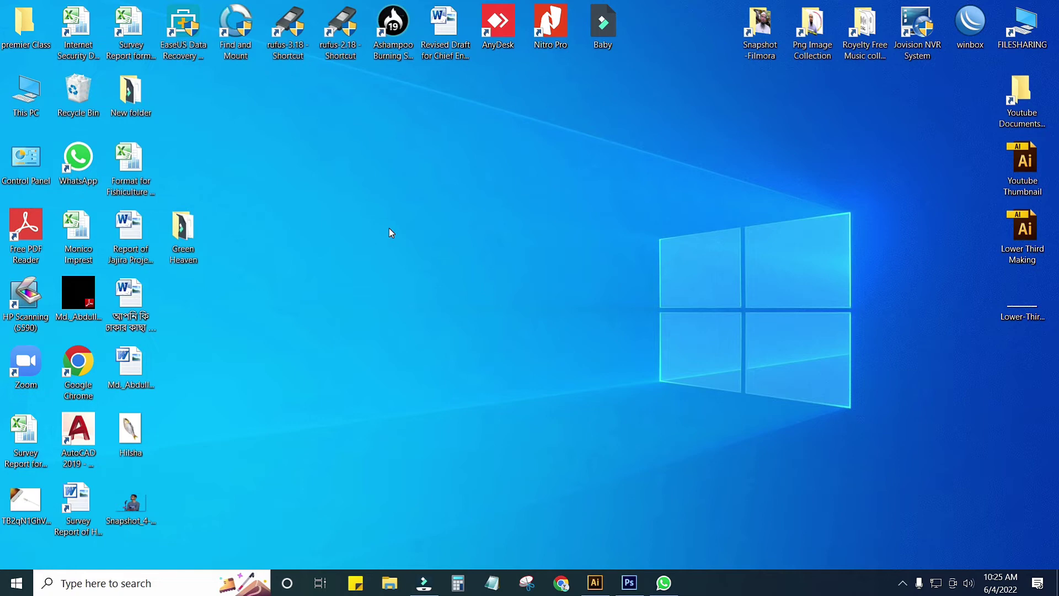
right_click(383, 119)
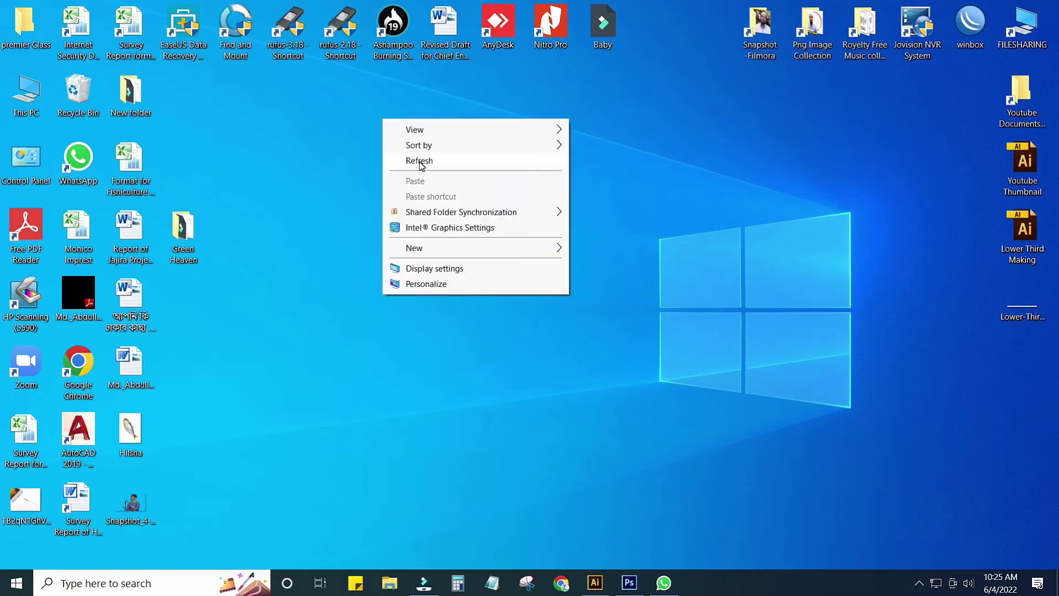
left_click(420, 161)
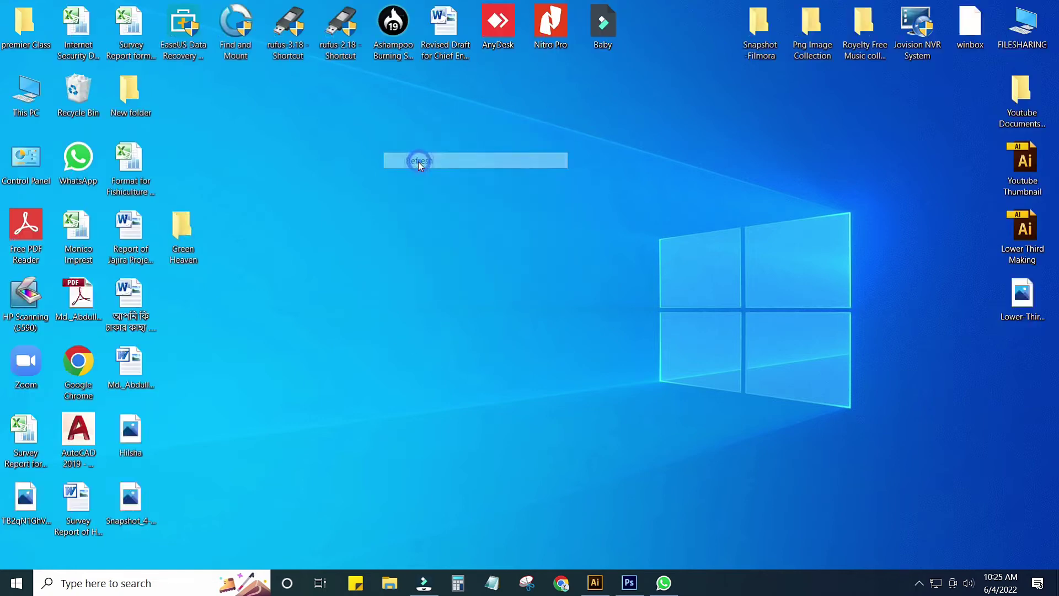
- Switch to Chrome, search for "google drive for pc" and open the Download - Google Drive page
left_click(562, 584)
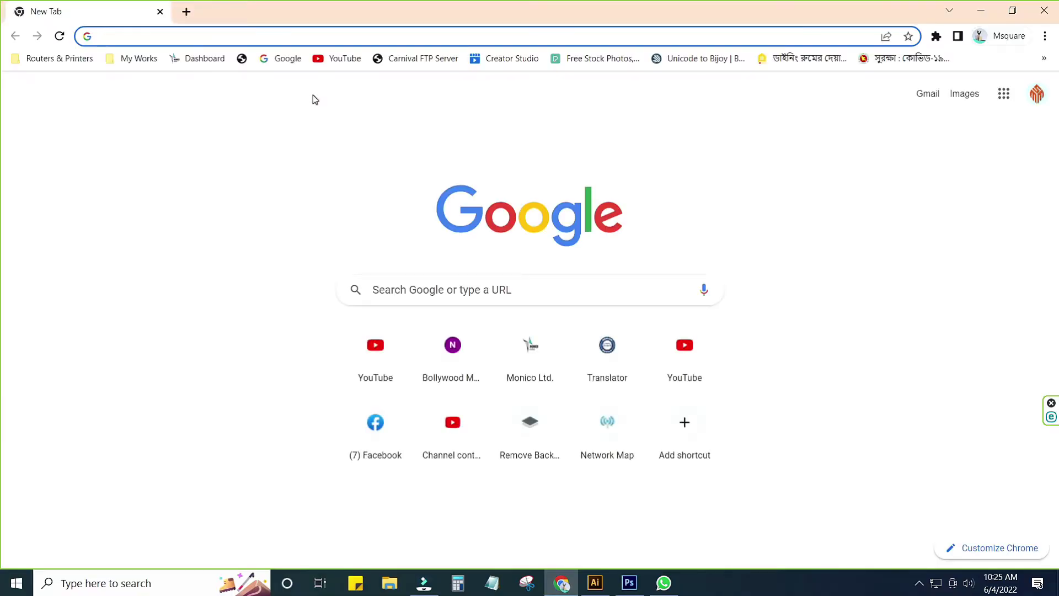
type("Google ")
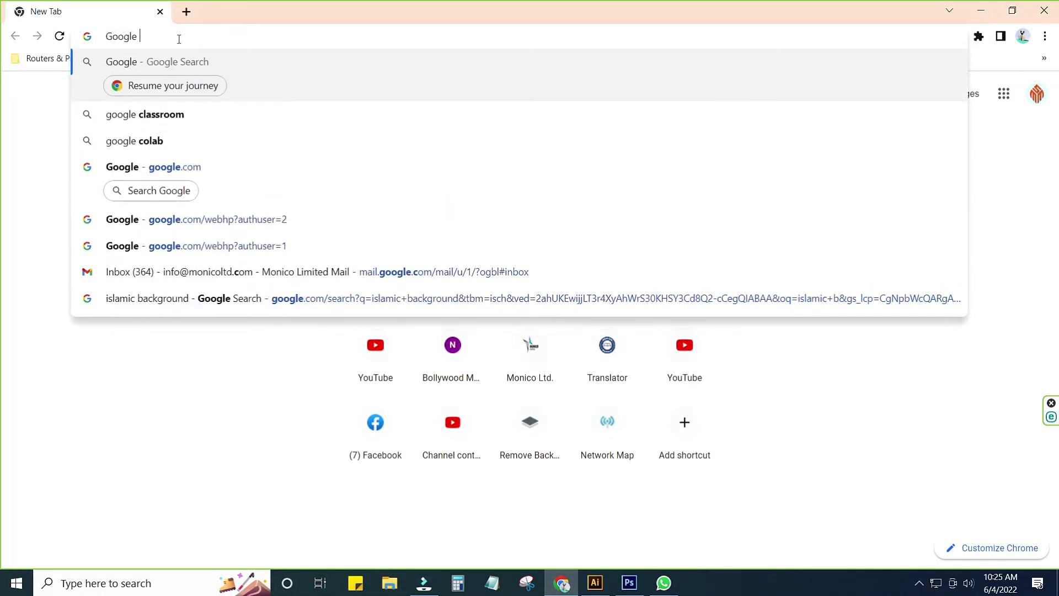
type("drive")
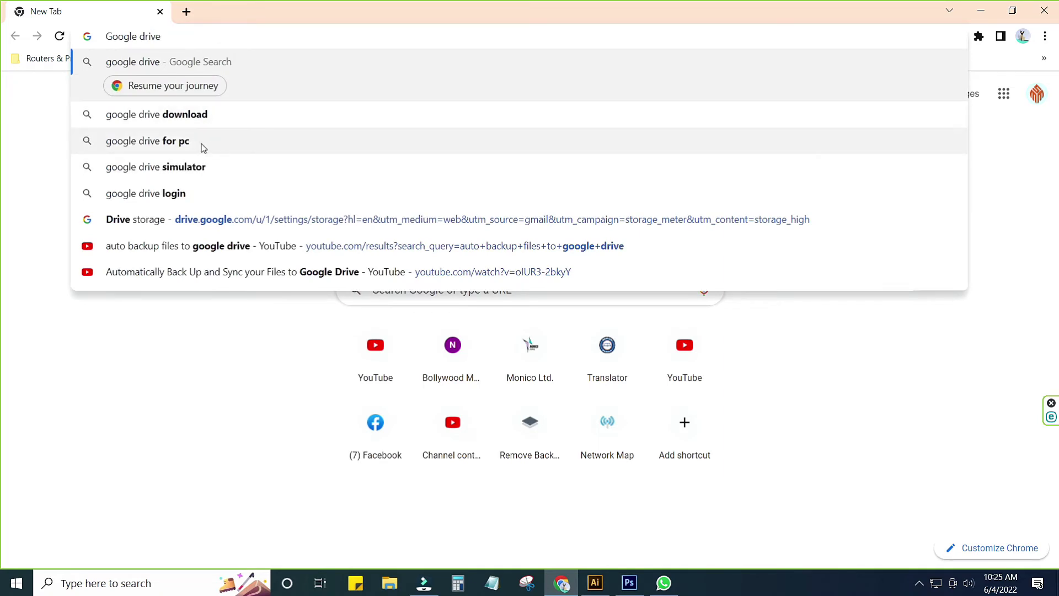
left_click(143, 145)
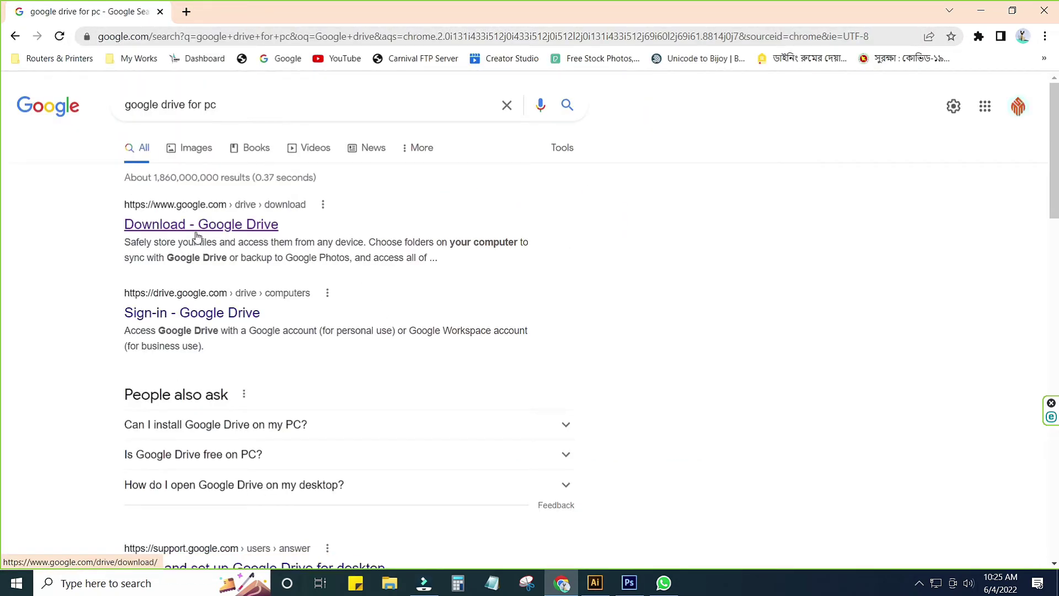
left_click(174, 227)
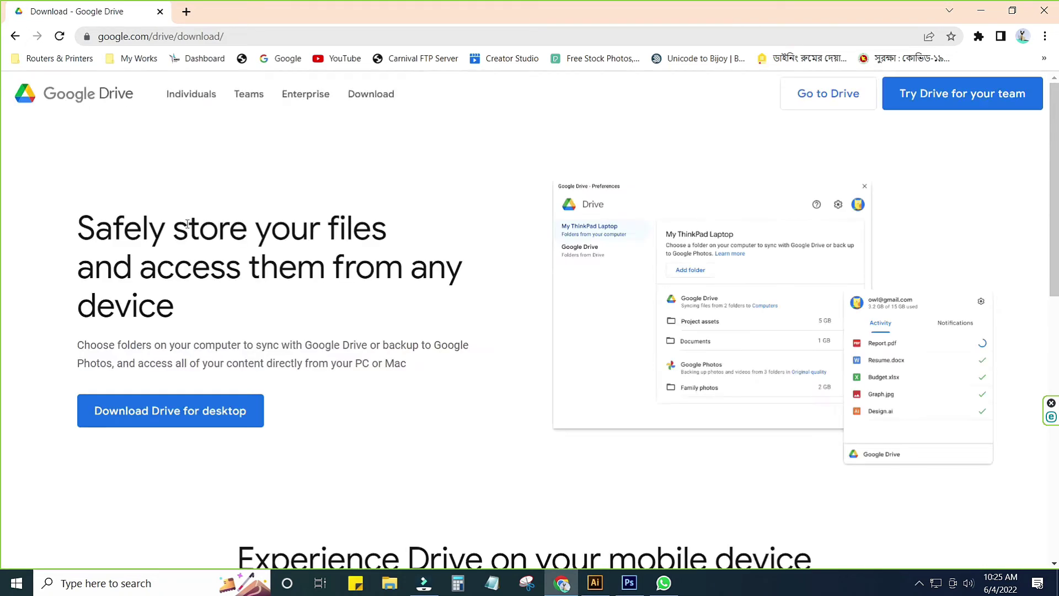
- Download the Drive for desktop installer GoogleDriveSetup.exe to Downloads\Programs
scroll(312, 416, "down", 2)
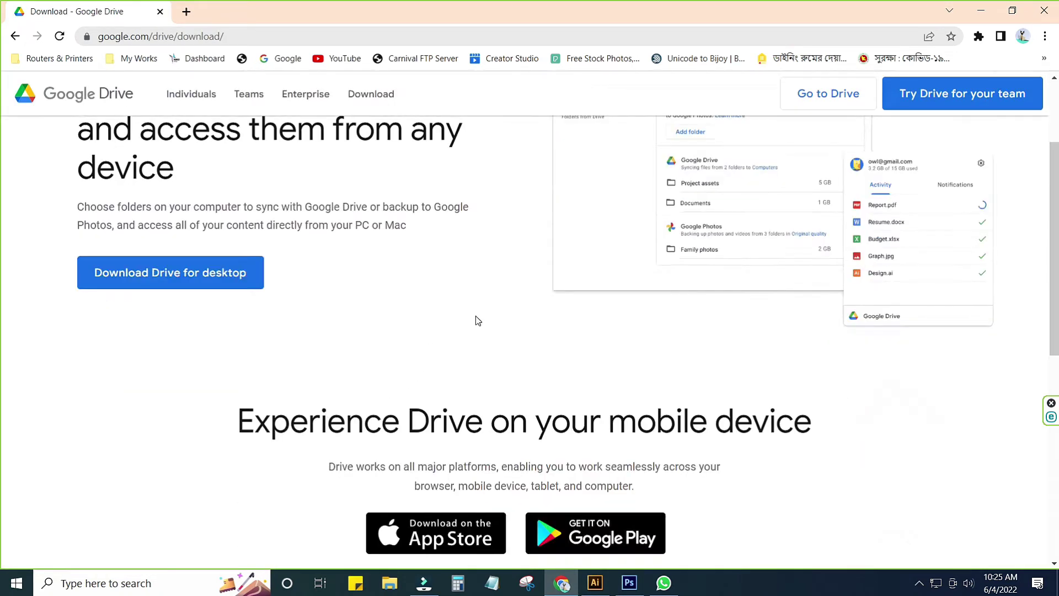
scroll(483, 310, "up", 2)
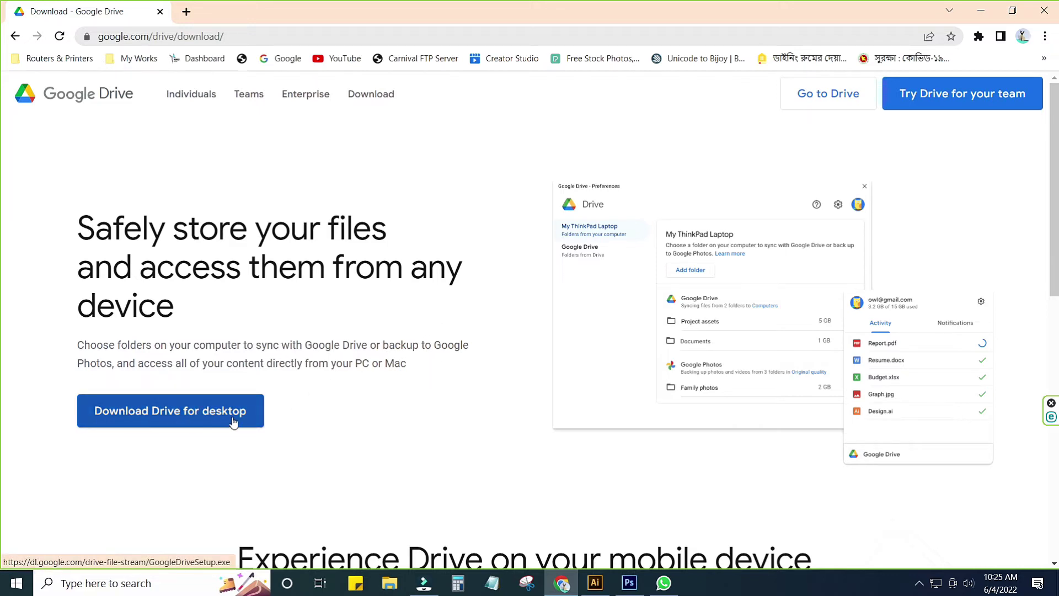
scroll(234, 422, "down", 1)
left_click(196, 352)
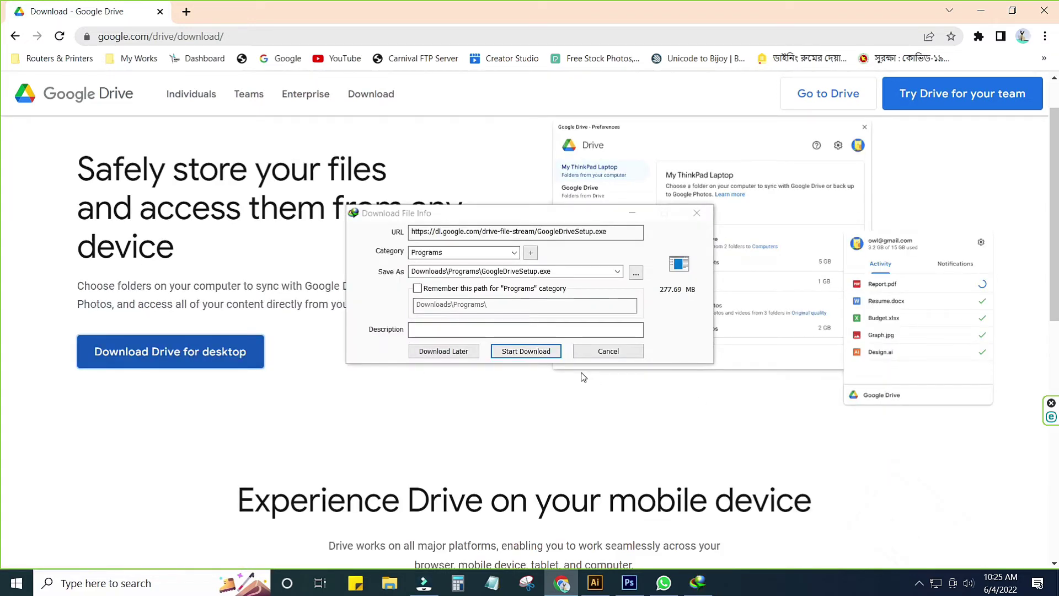
left_click(526, 351)
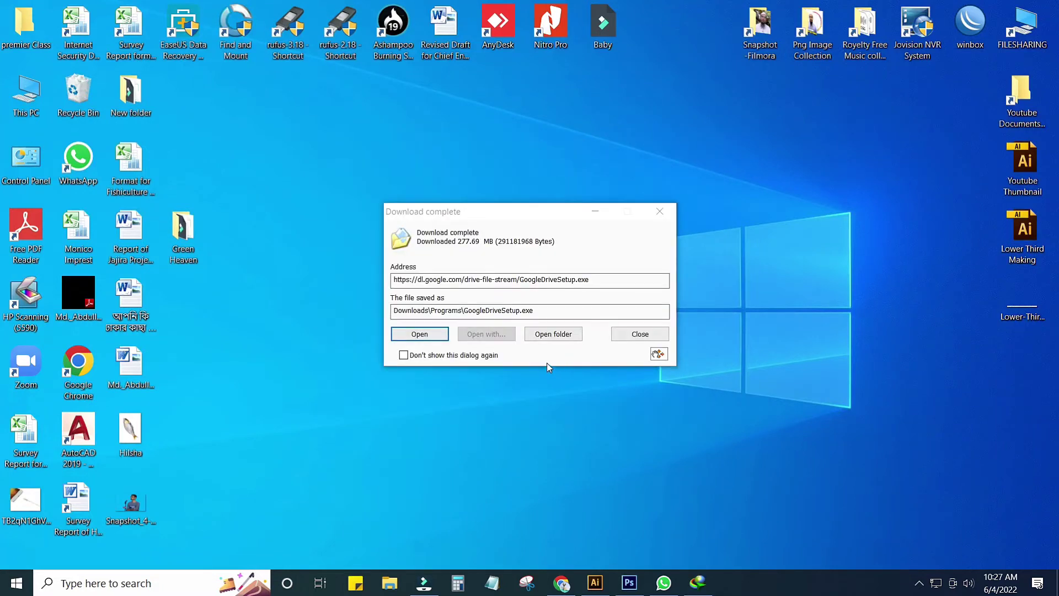
- Run GoogleDriveSetup from its download folder, install Google Drive with the default shortcut options, and close the folder window
left_click(554, 335)
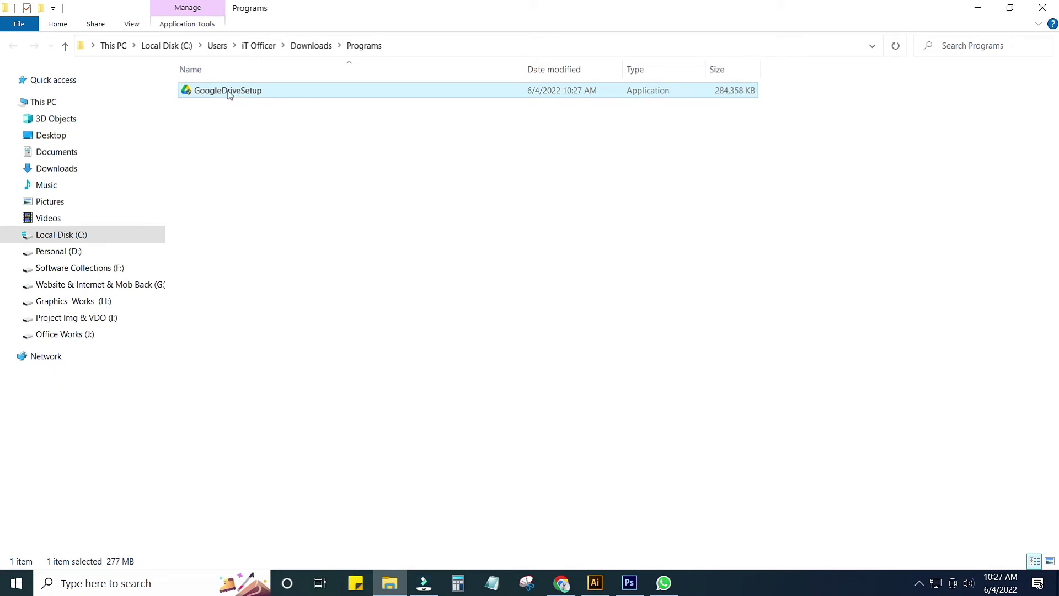
double_click(223, 89)
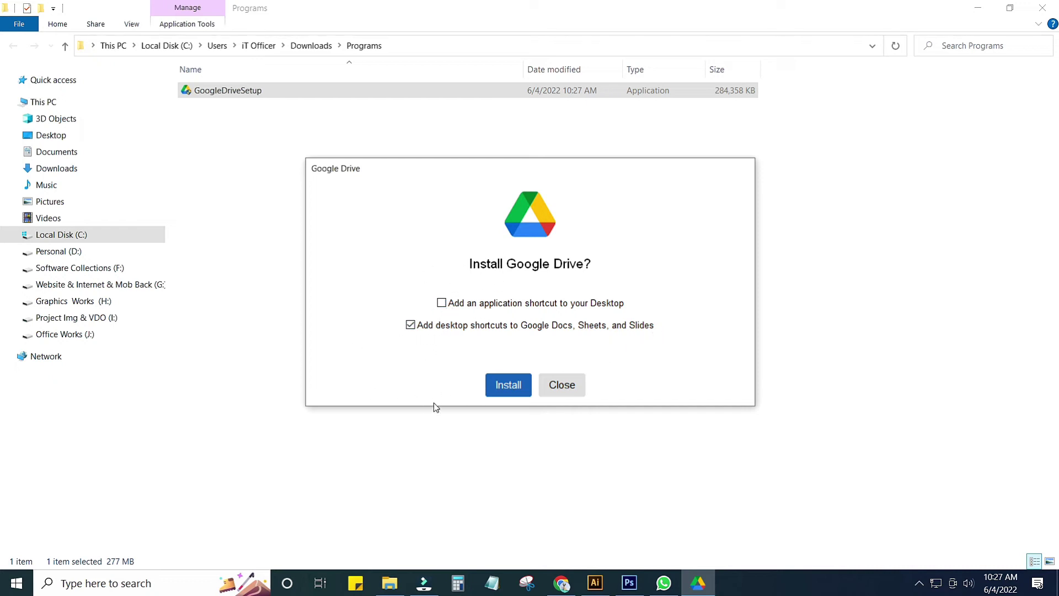
left_click(510, 385)
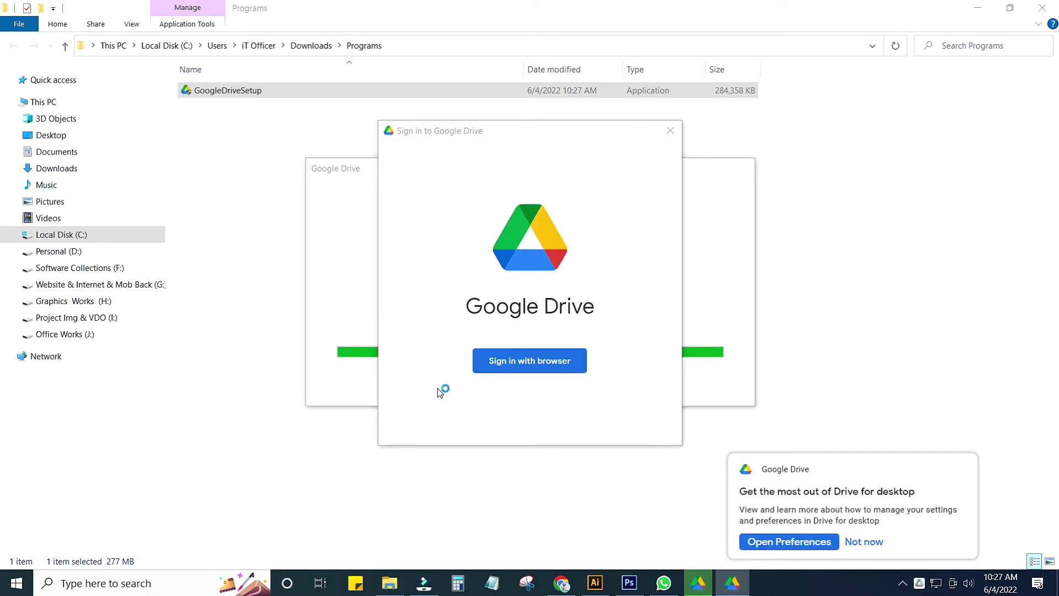
left_click(1042, 8)
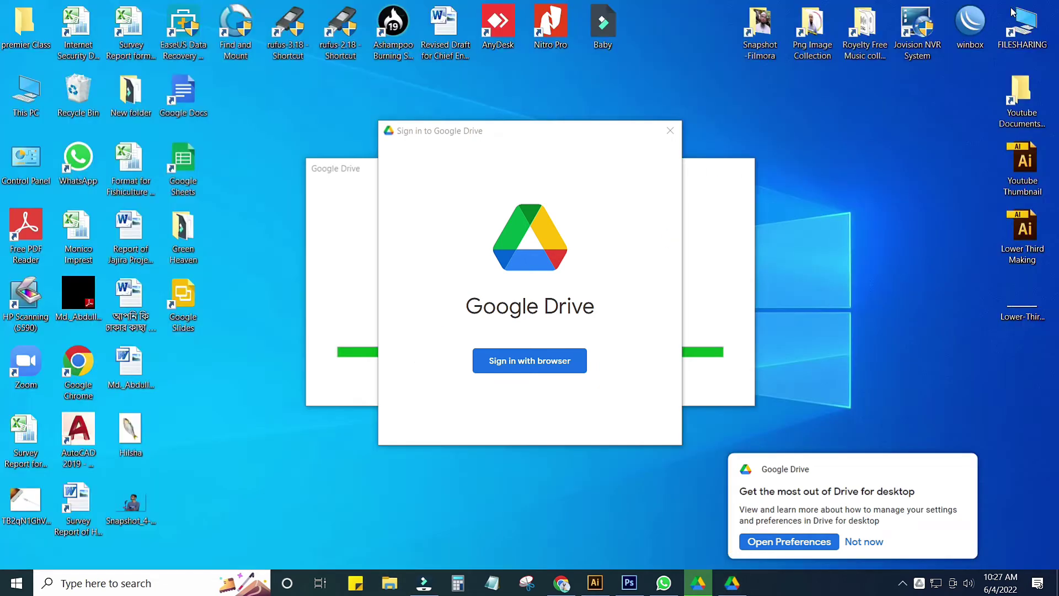
- Sign in to Google Drive for desktop through the browser with the second listed account, then close the authentication page and minimize Chrome
left_click_drag(508, 137, 256, 21)
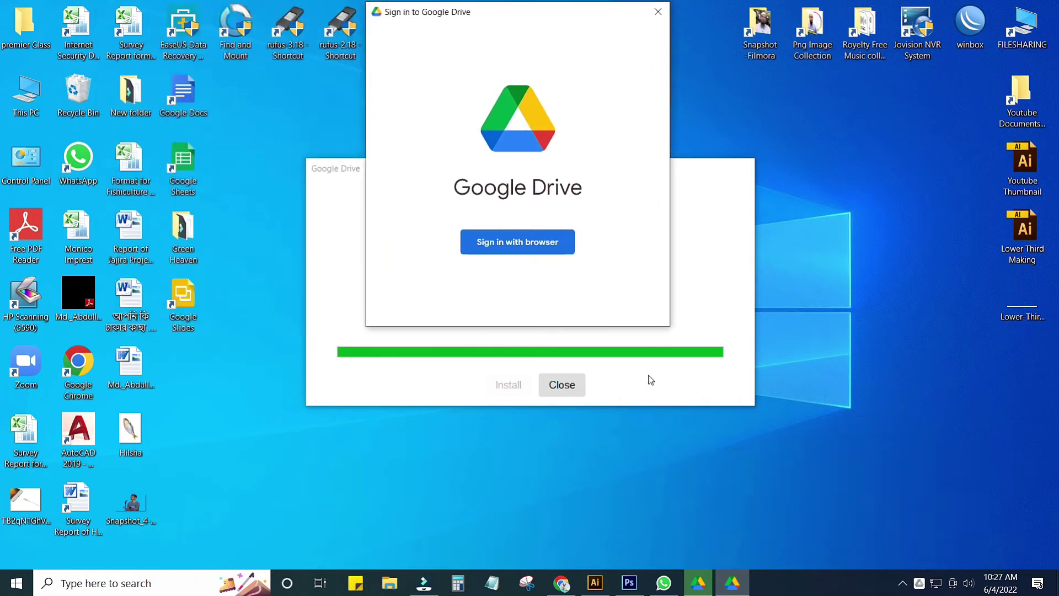
left_click(515, 246)
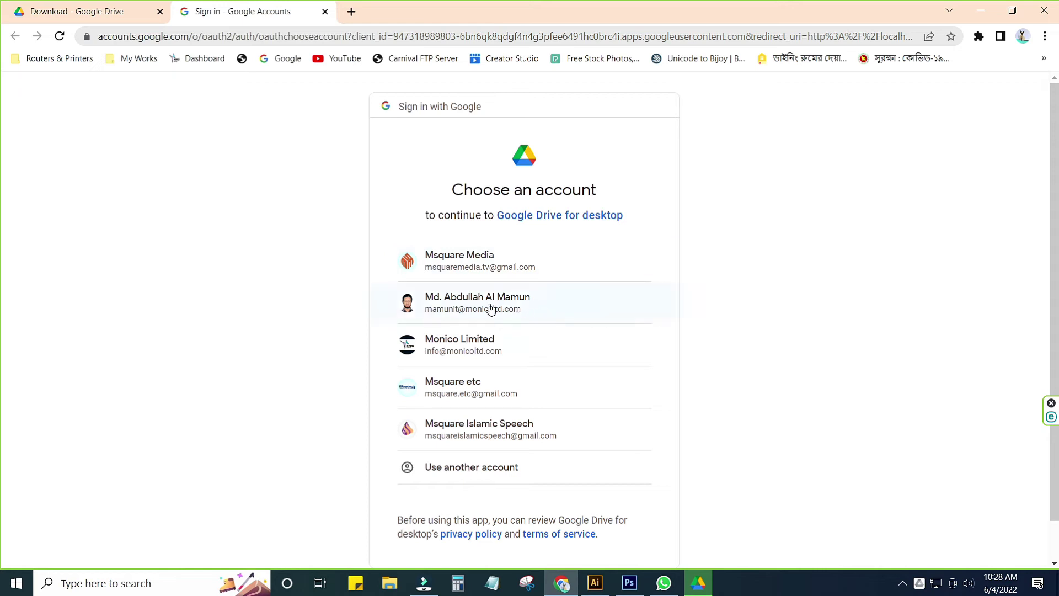
left_click(473, 310)
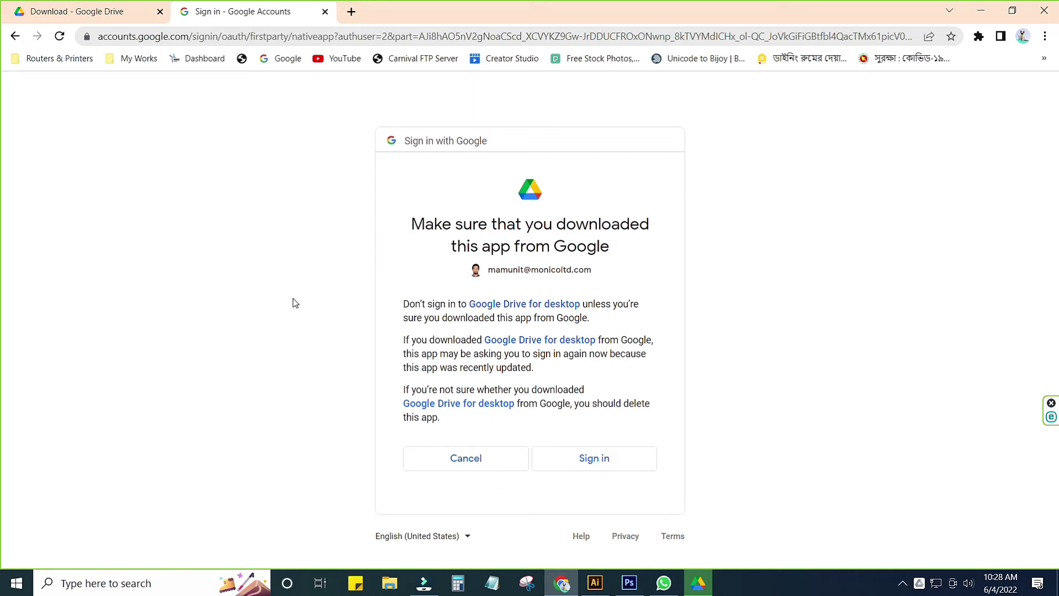
left_click(586, 462)
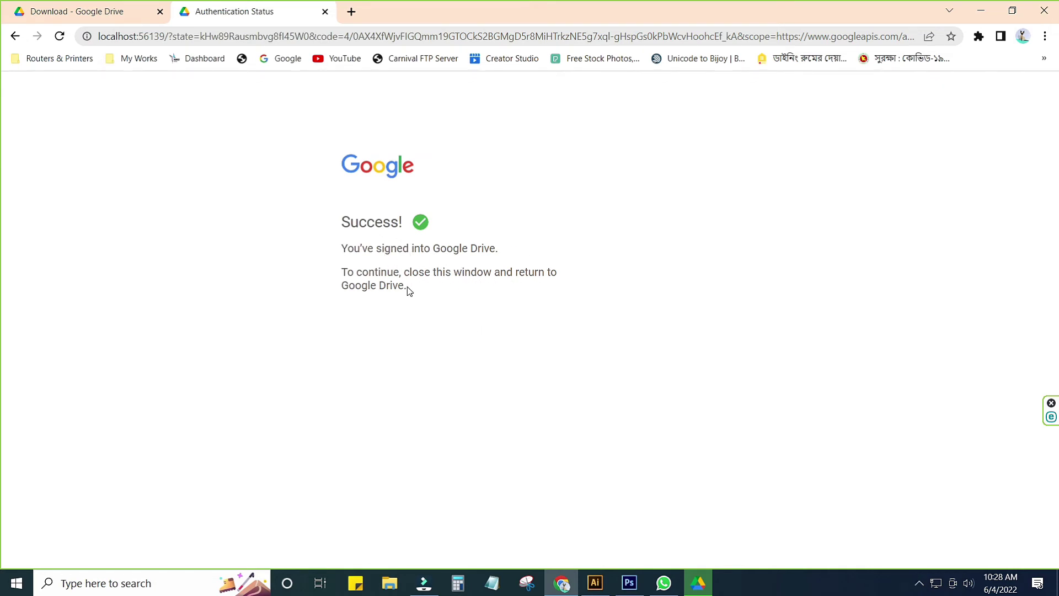
left_click(326, 12)
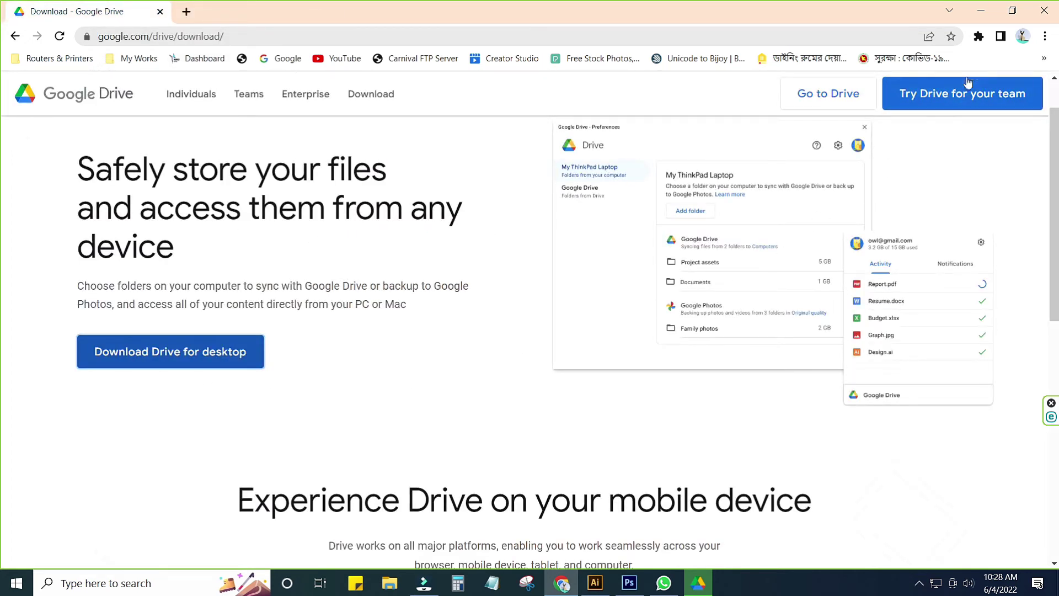
left_click(987, 10)
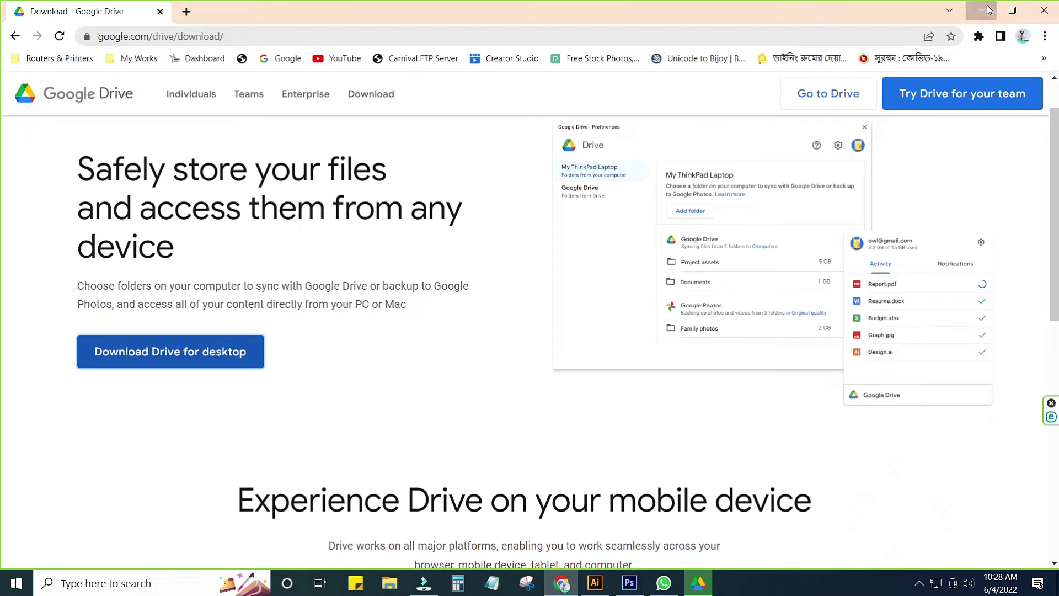
left_click(571, 393)
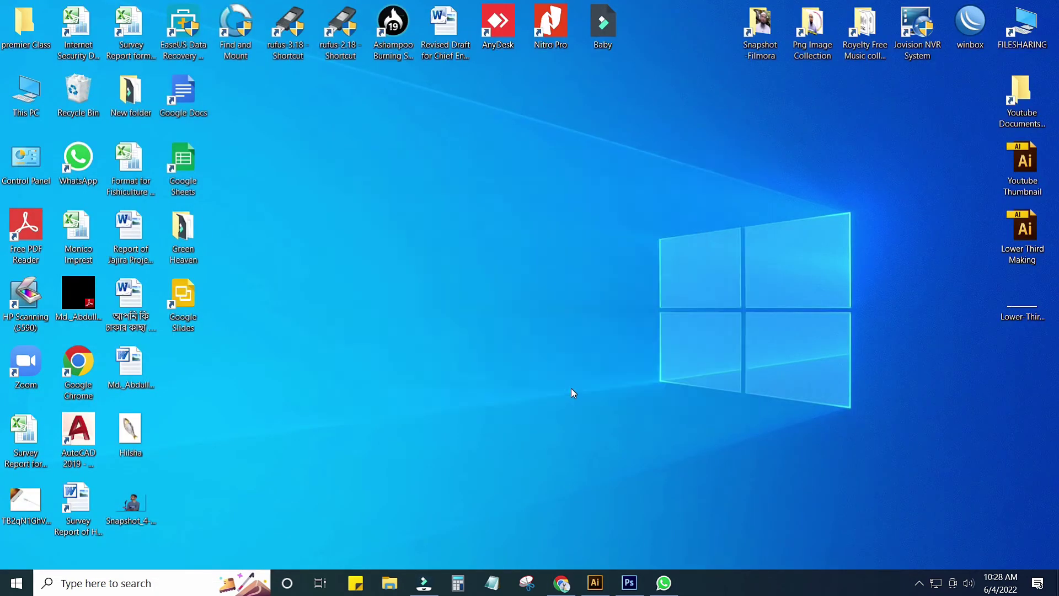
right_click(299, 217)
left_click(344, 260)
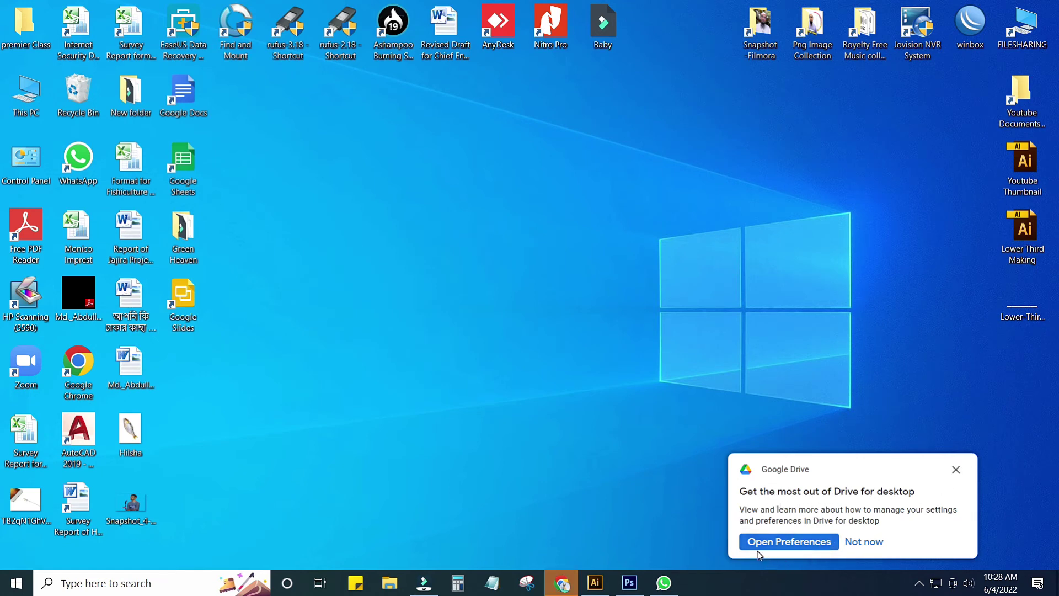
- Decline the Drive preferences suggestion, dismiss the file-loading notification, and close Chrome
left_click(863, 543)
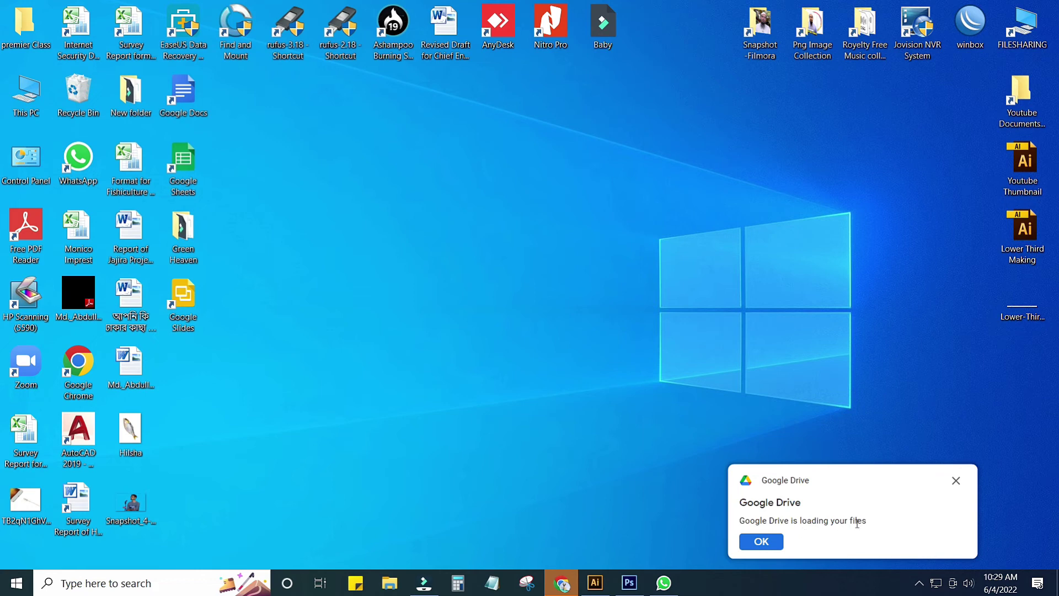
left_click(764, 543)
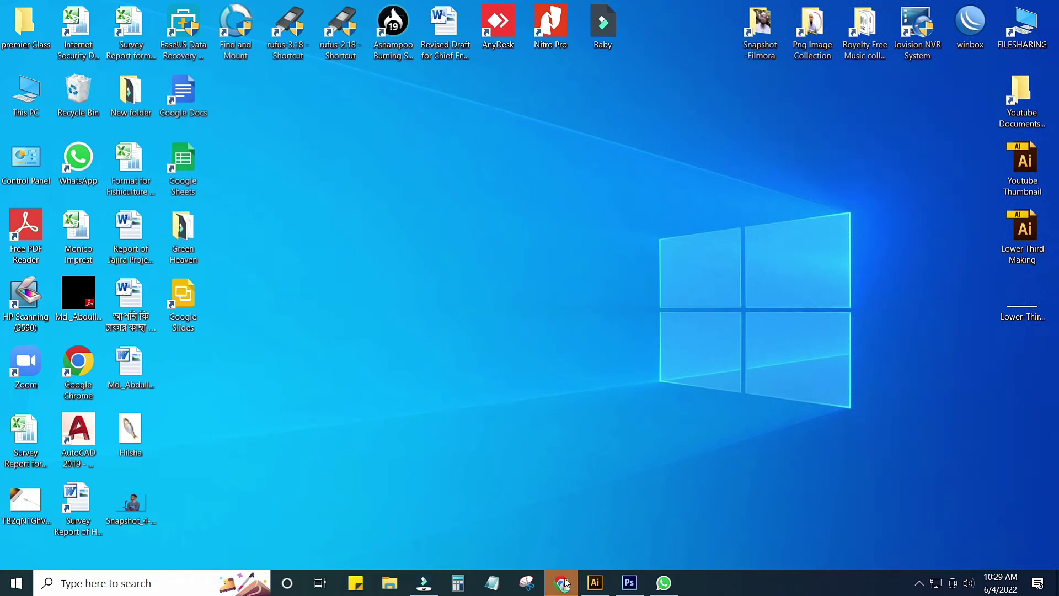
left_click(563, 583)
left_click(1046, 9)
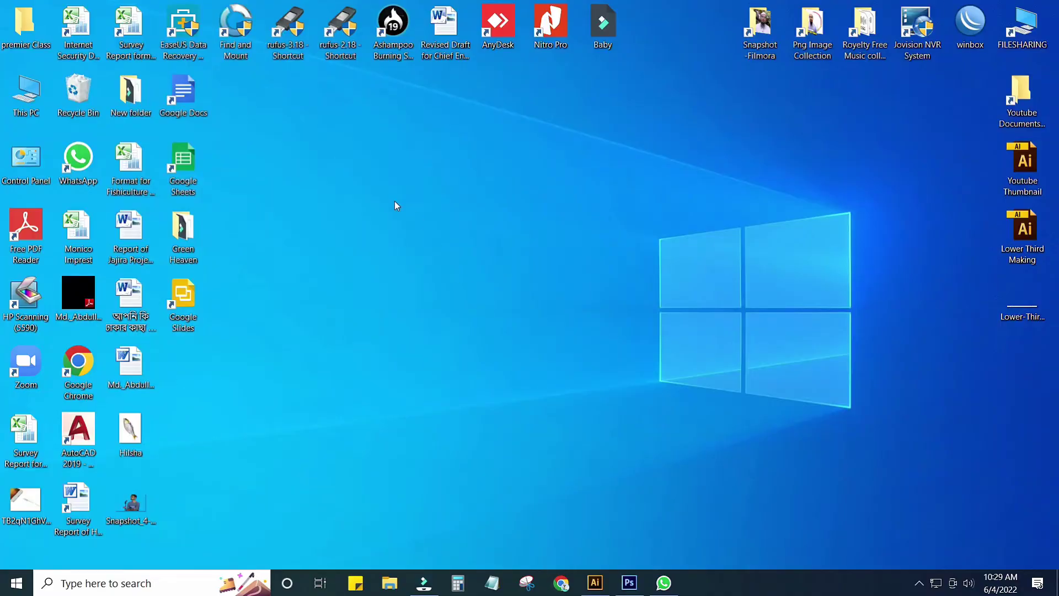
- Review the notifications and activity of the running Google Drive app and open its preferences
left_click(919, 583)
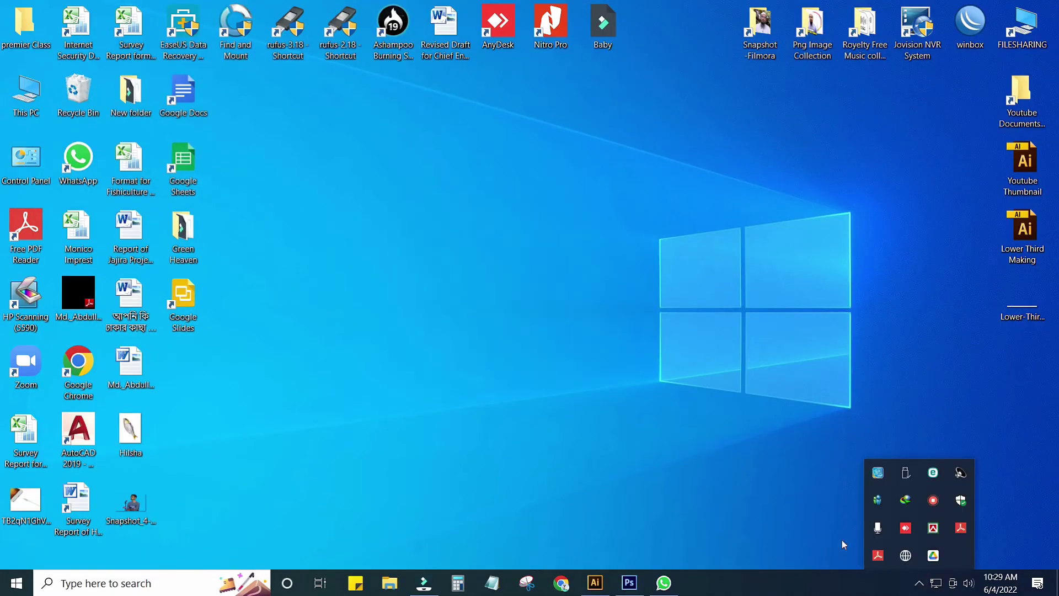
left_click(934, 556)
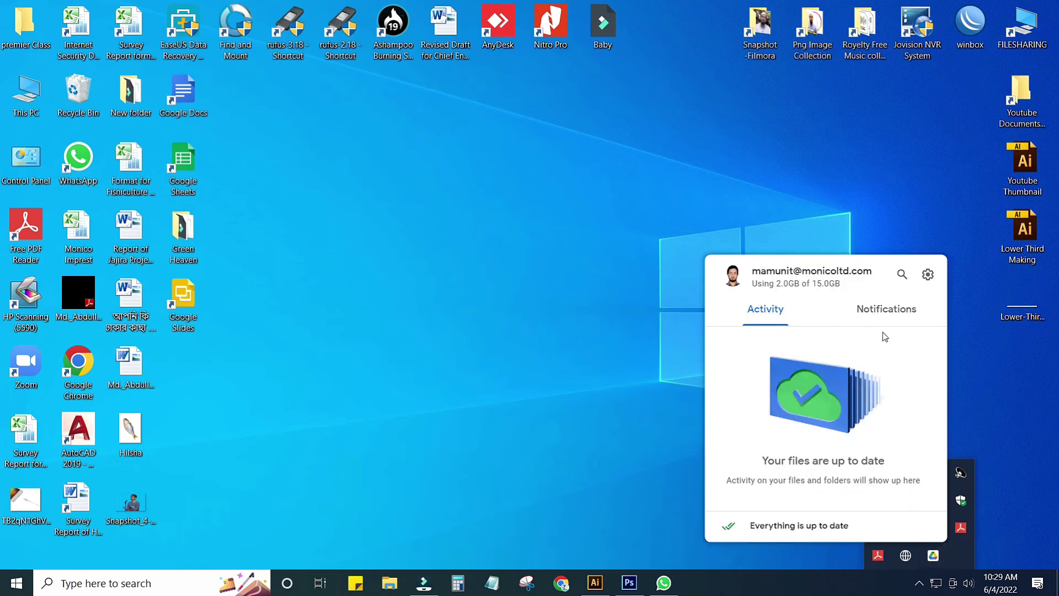
left_click(896, 312)
left_click(777, 312)
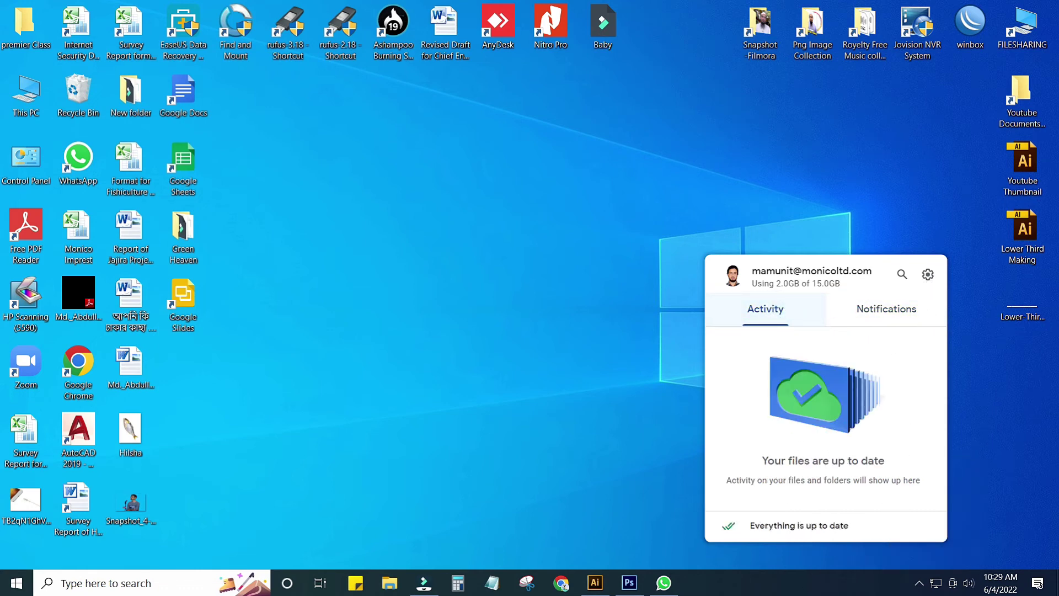
left_click(928, 275)
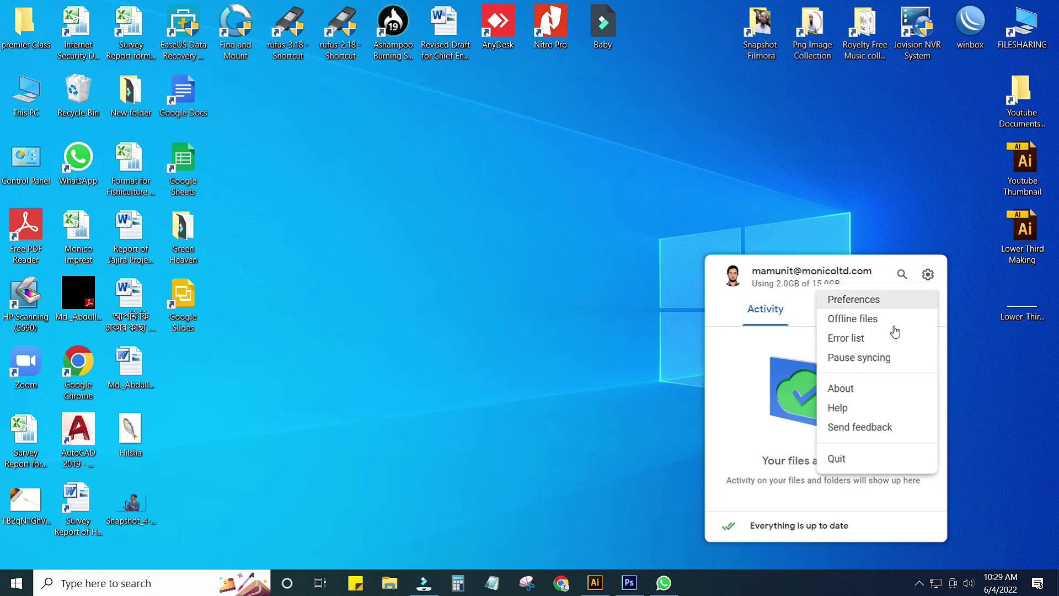
left_click(859, 301)
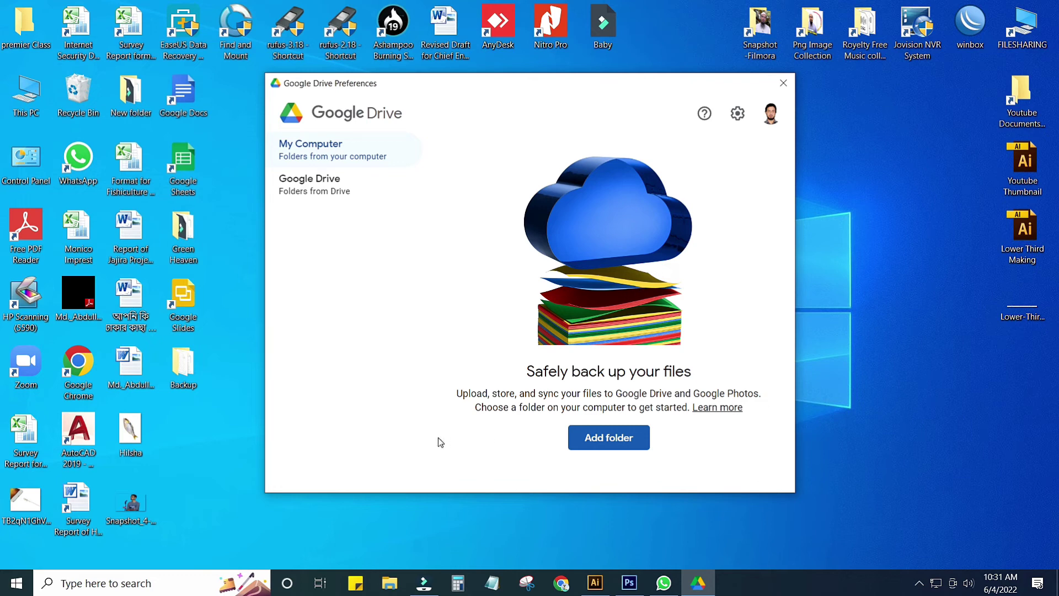
- Start adding a backup folder and open the Office Works (J:) folder that contains Application inf sheet, BOQ, E-Tendering Documents and PDF
left_click(609, 438)
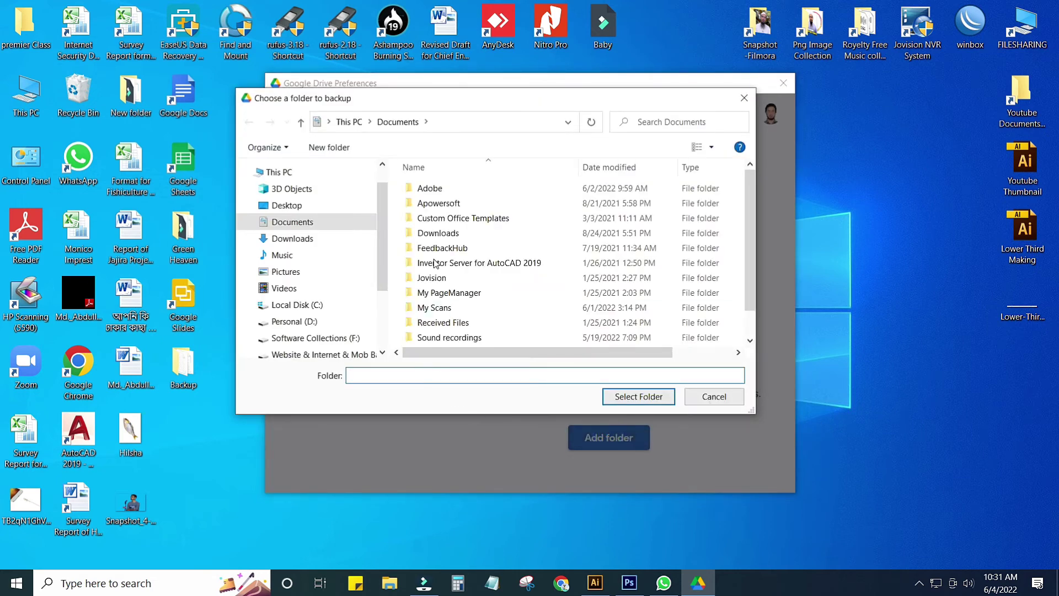
scroll(445, 327, "down", 1)
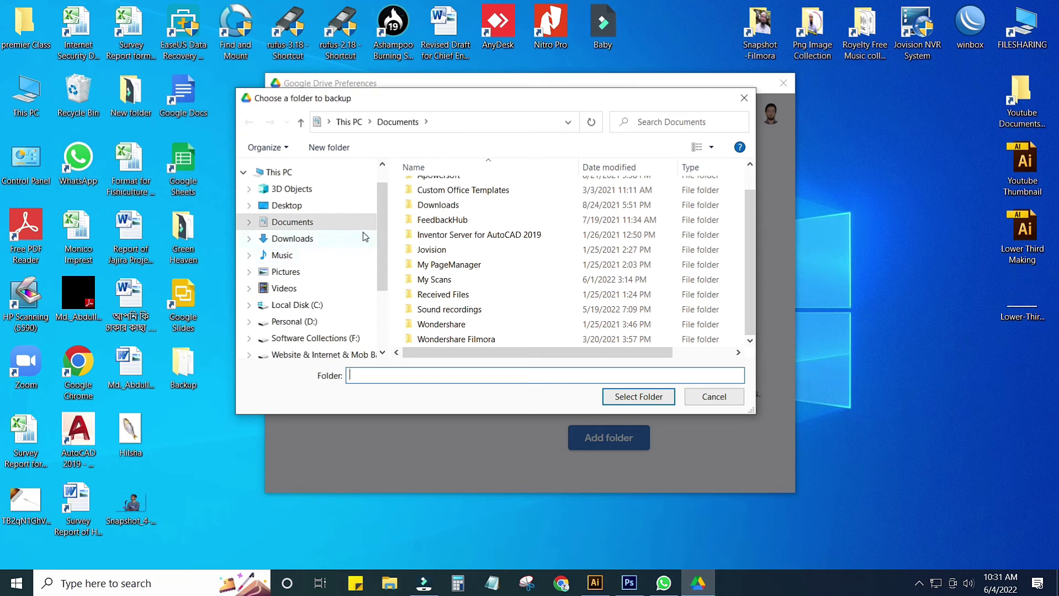
scroll(315, 300, "down", 2)
left_click(301, 348)
left_click(442, 246)
double_click(442, 246)
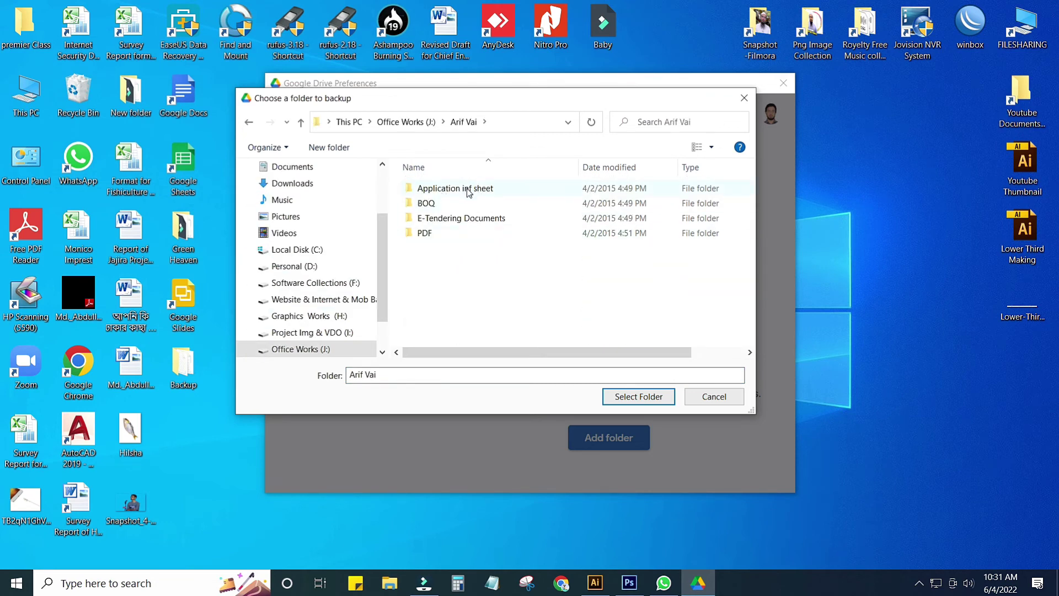
- Look inside the Application inf sheet, BOQ, E-Tendering Documents and PDF subfolders, and return to the Office Works (J:) folder list
double_click(436, 190)
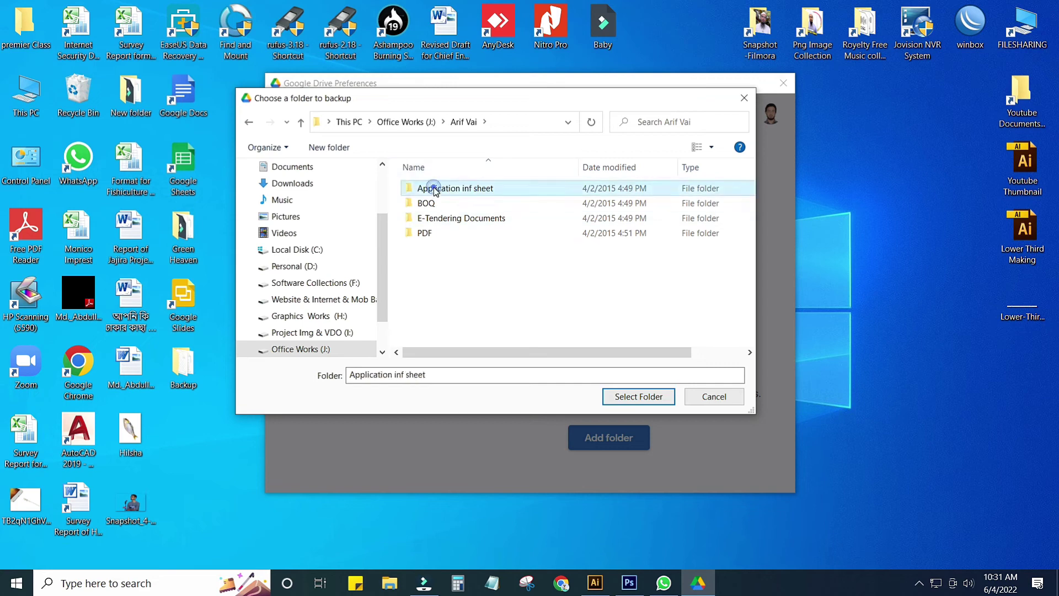
left_click(249, 122)
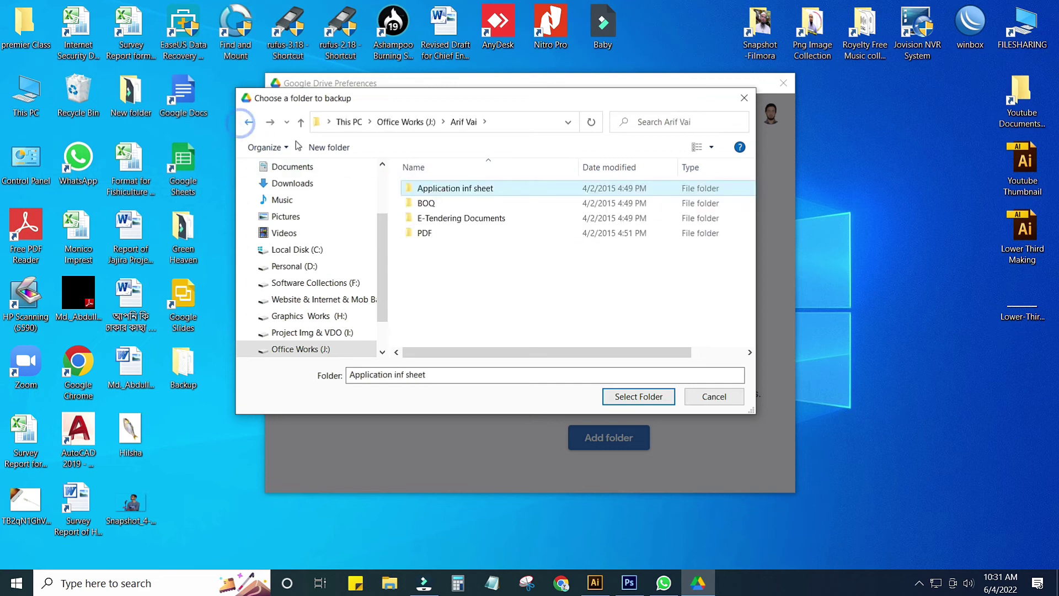
double_click(426, 203)
left_click(244, 121)
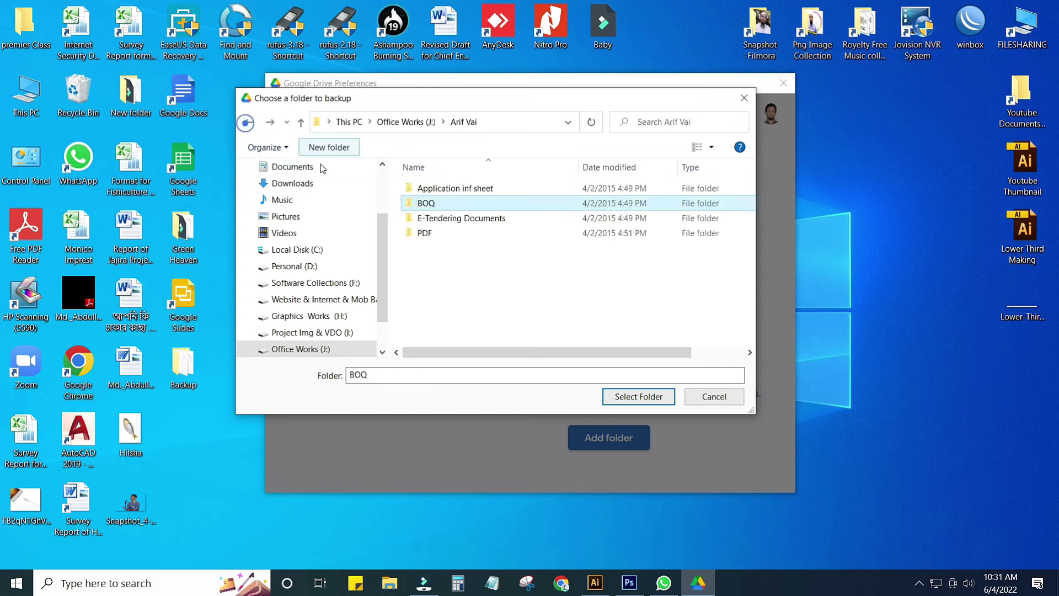
double_click(448, 215)
left_click(248, 123)
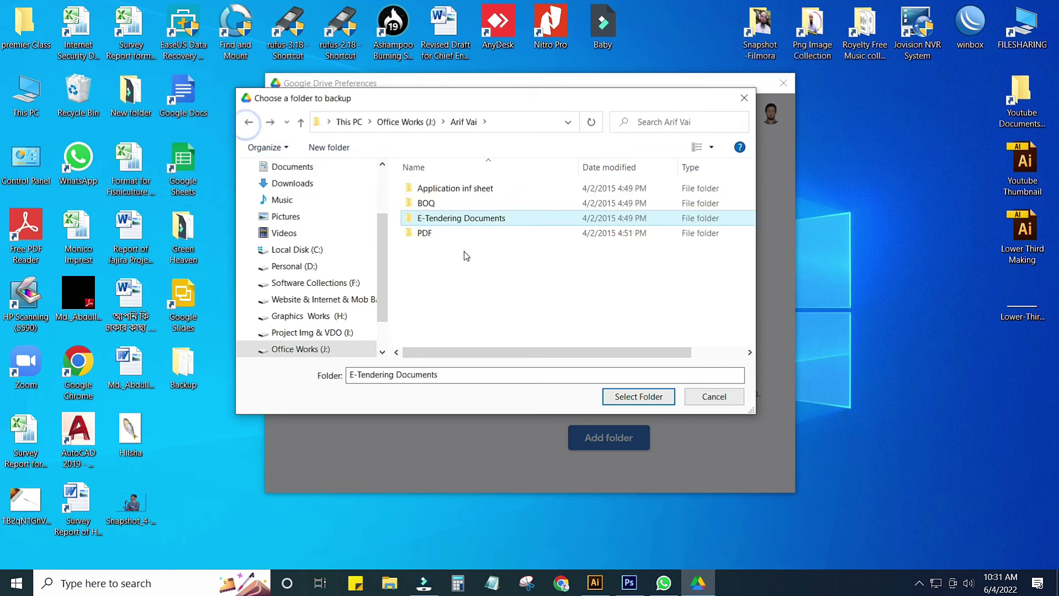
double_click(441, 238)
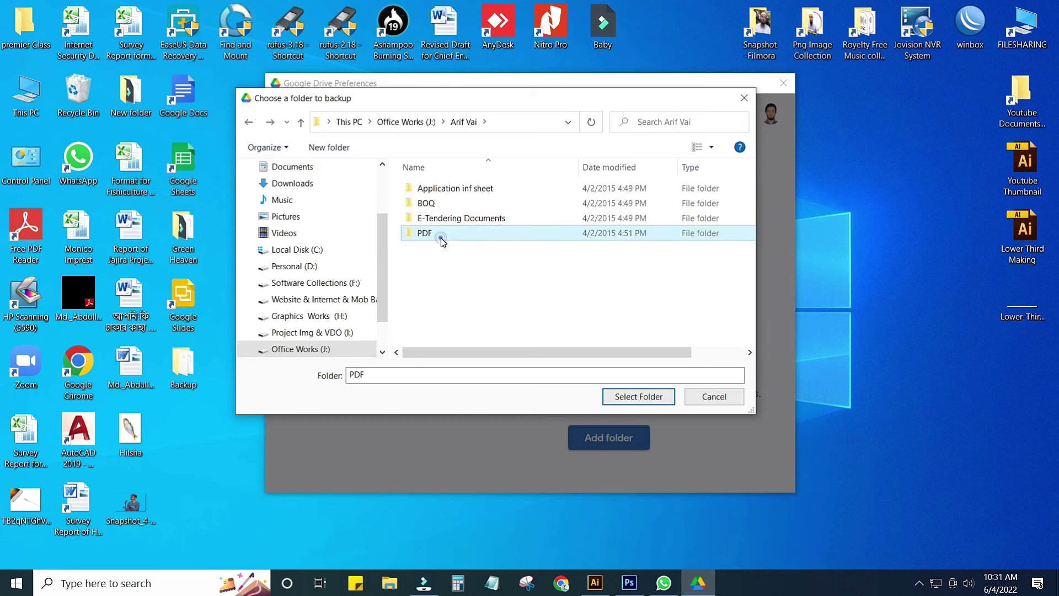
left_click(249, 122)
left_click(251, 123)
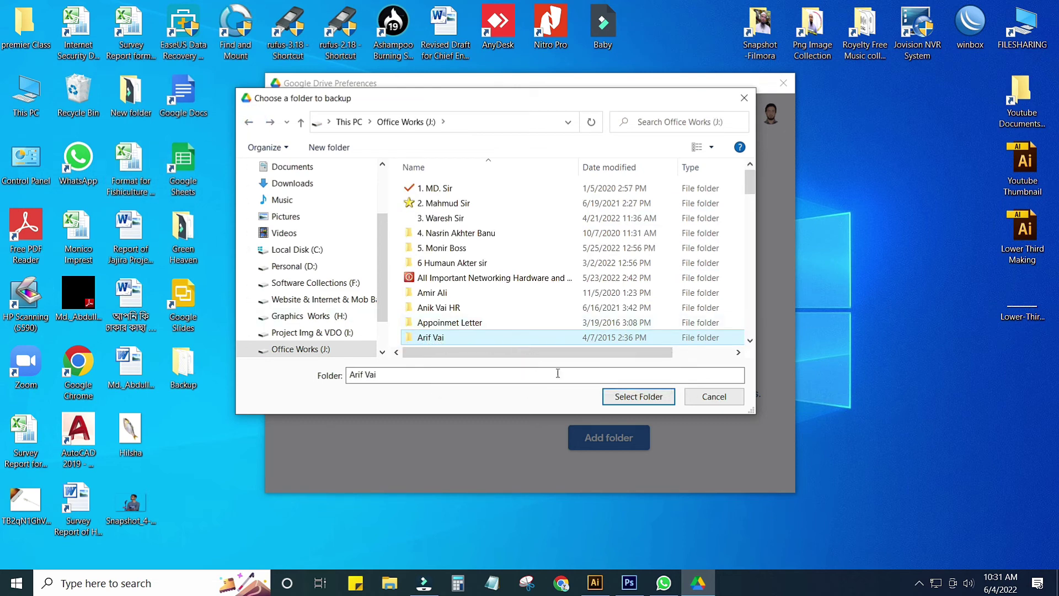
- Choose the highlighted folder for backup with only Sync with Google Drive enabled, and save the preferences
left_click(639, 397)
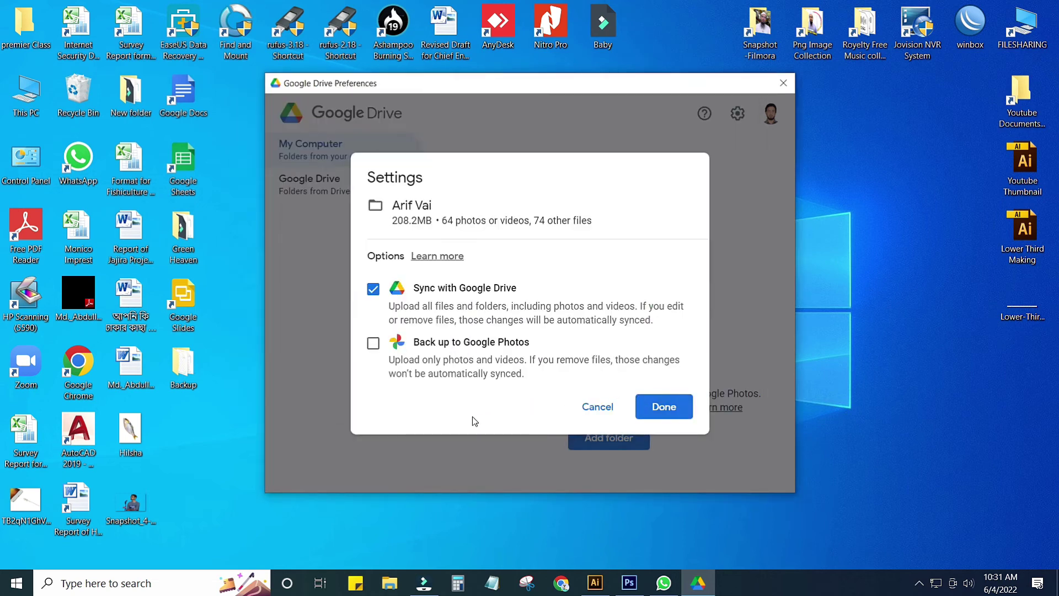
left_click(373, 320)
left_click(375, 325)
left_click(664, 406)
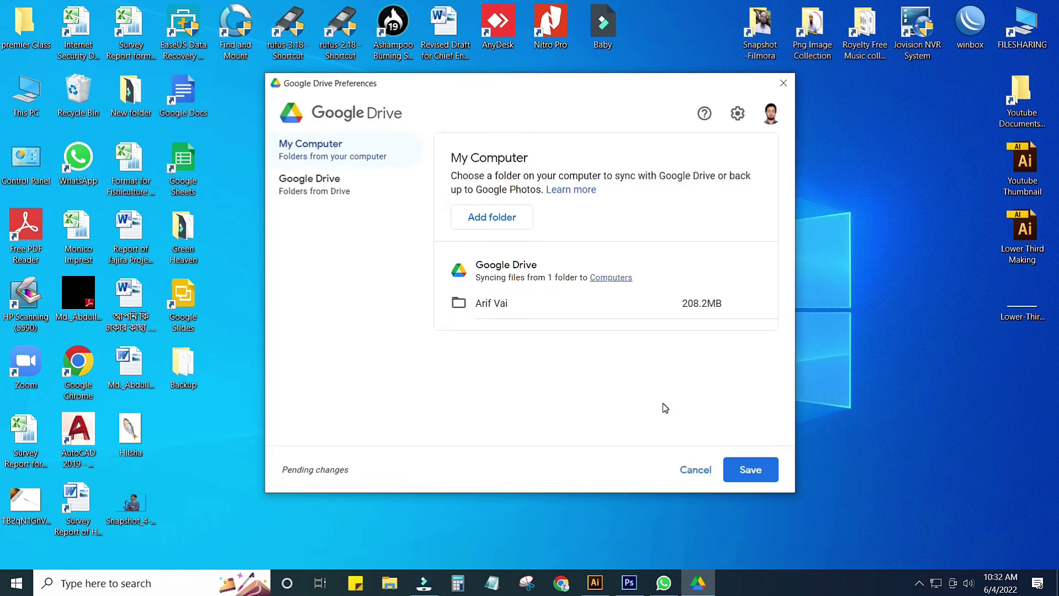
left_click(761, 469)
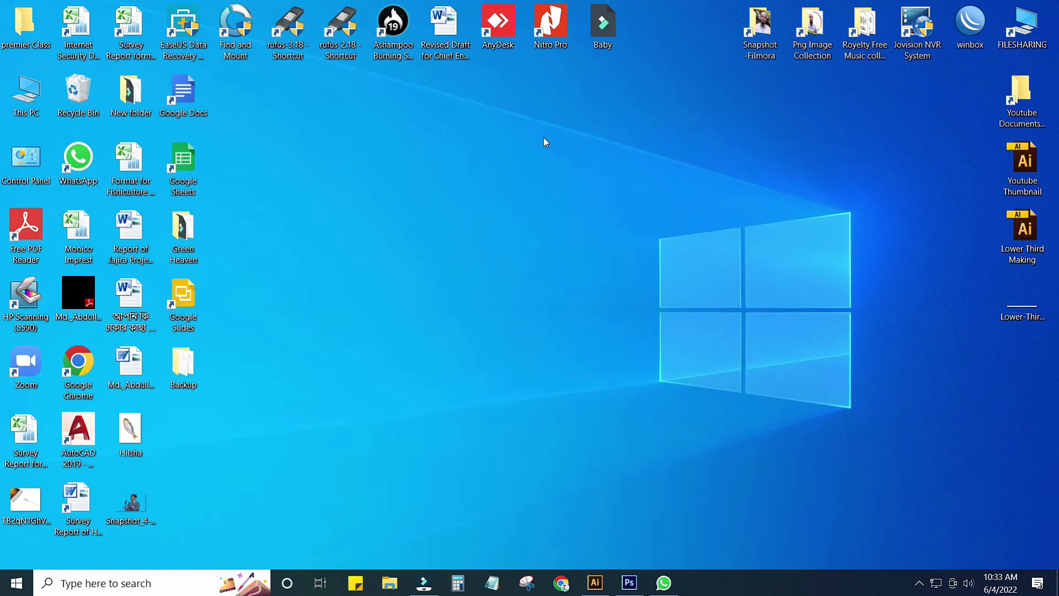
right_click(544, 137)
left_click(586, 180)
right_click(387, 224)
left_click(417, 268)
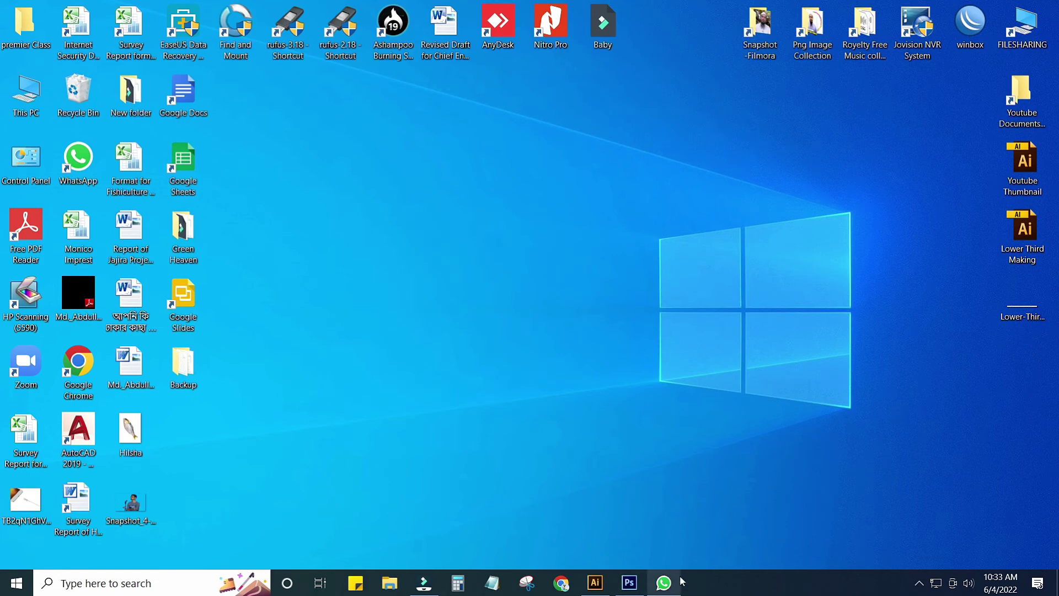
- Open Chrome, switch to the Google account used for Drive for desktop, and open Google Drive
left_click(563, 585)
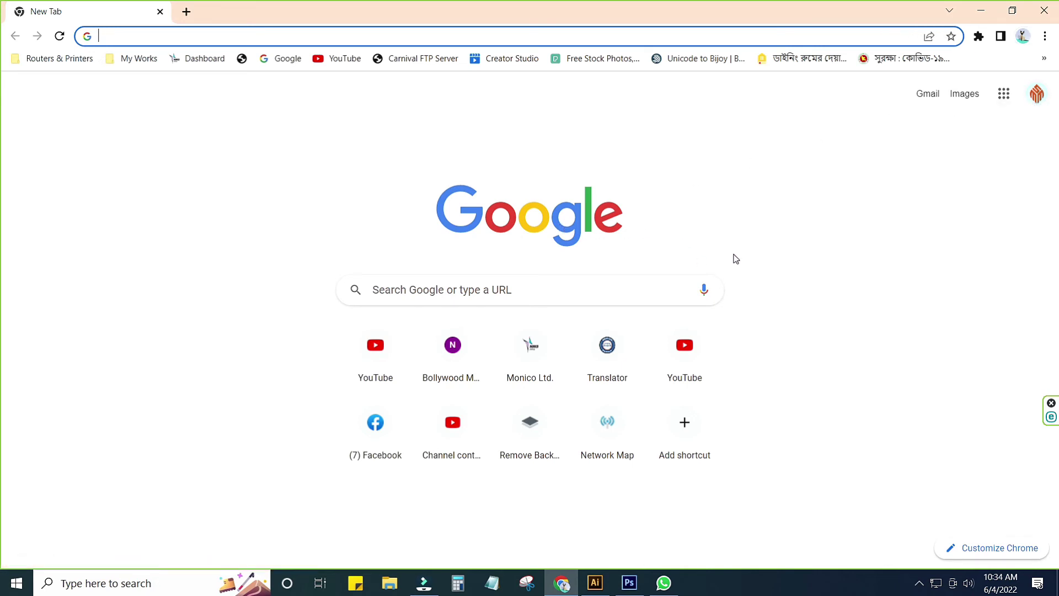
left_click(1036, 94)
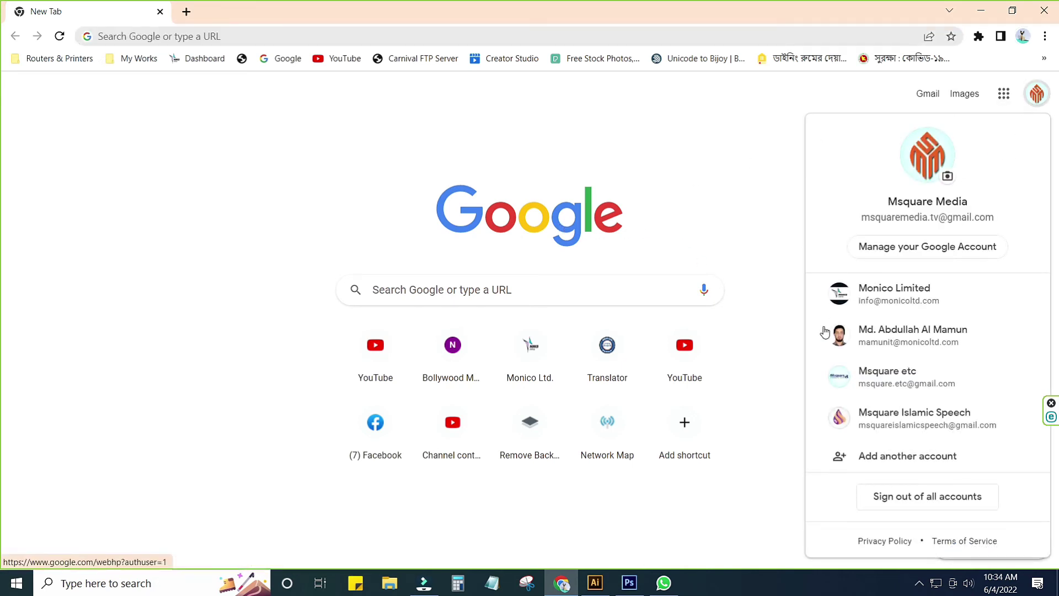
left_click(902, 337)
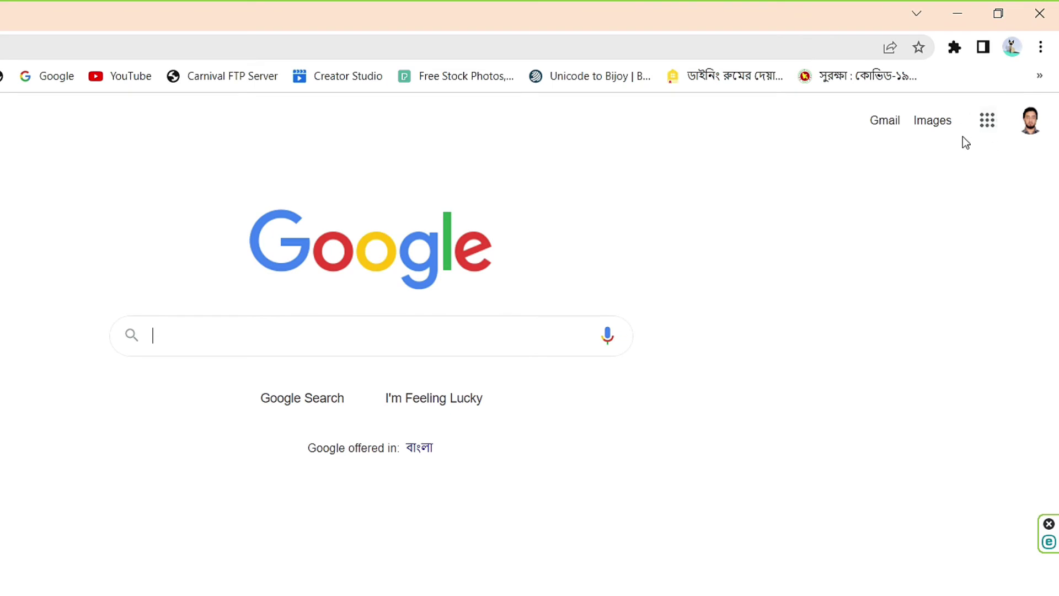
left_click(985, 123)
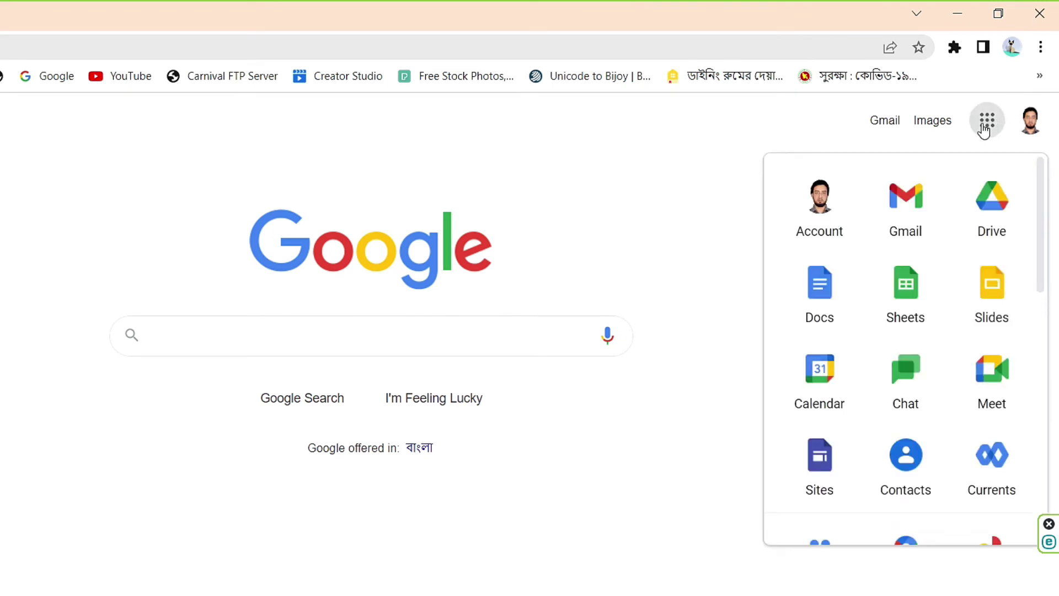
left_click(995, 207)
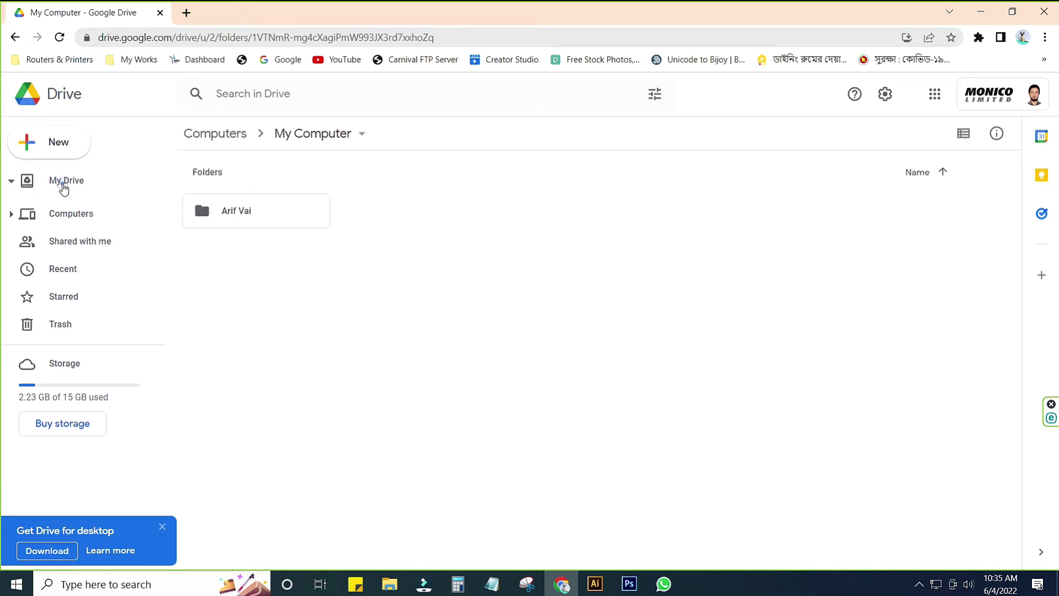
- Check My Drive and Computers, expand My Computer, and open the backed-up folder inside it
left_click(58, 184)
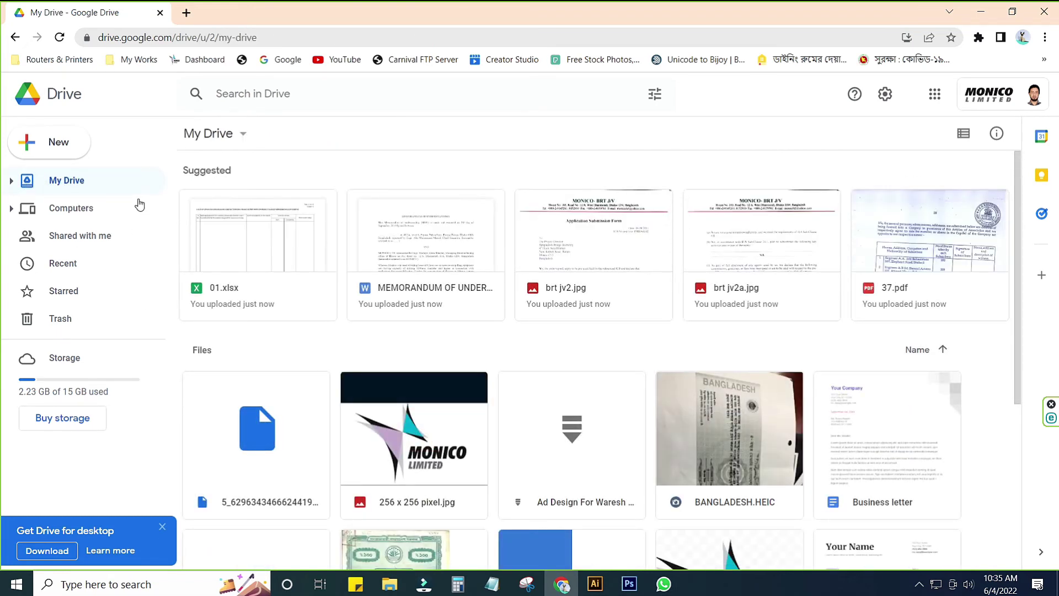
left_click(57, 213)
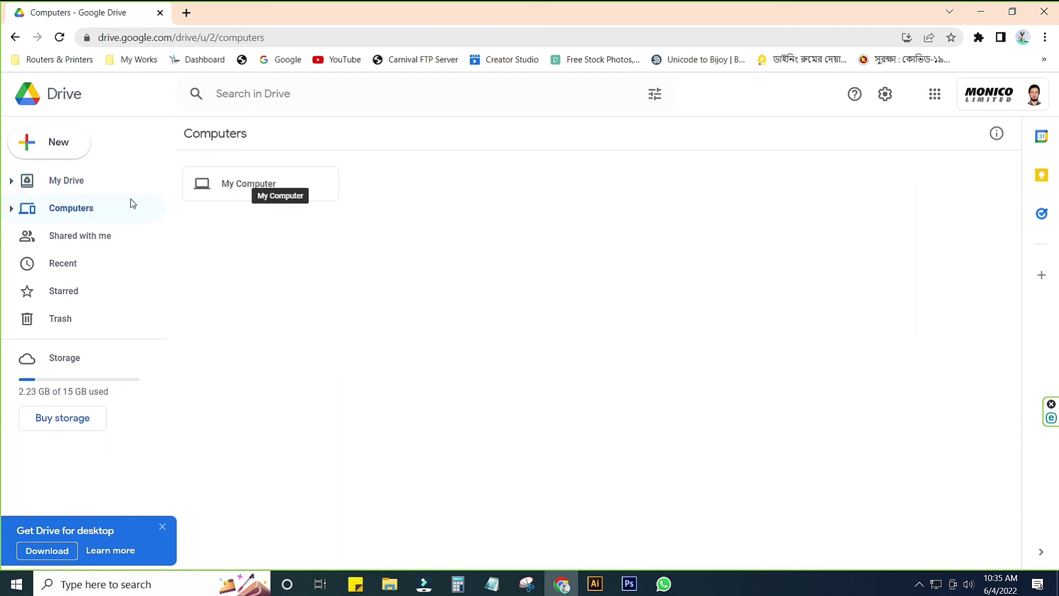
left_click(12, 209)
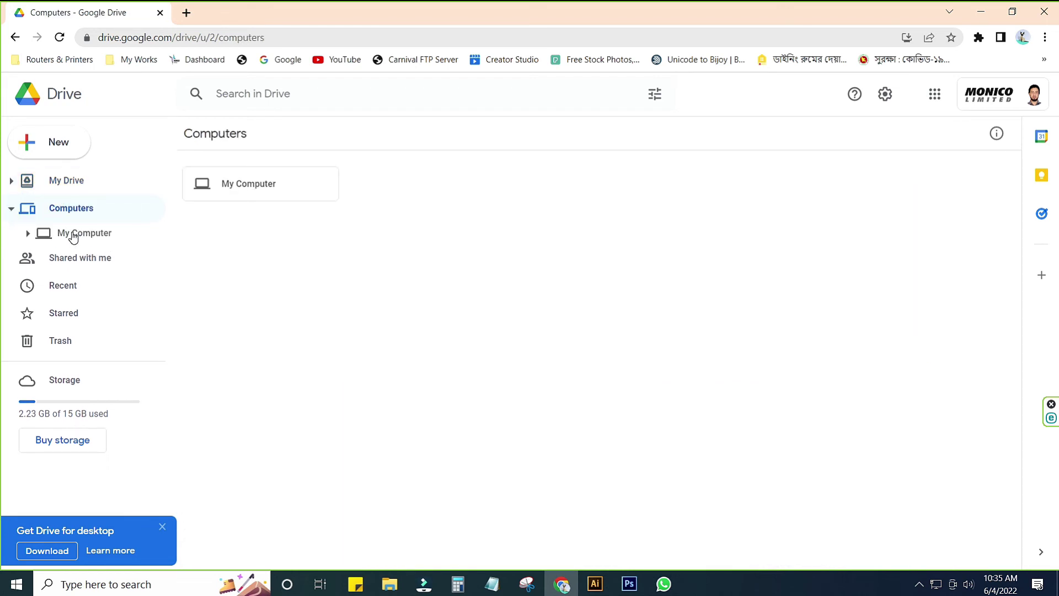
left_click(28, 234)
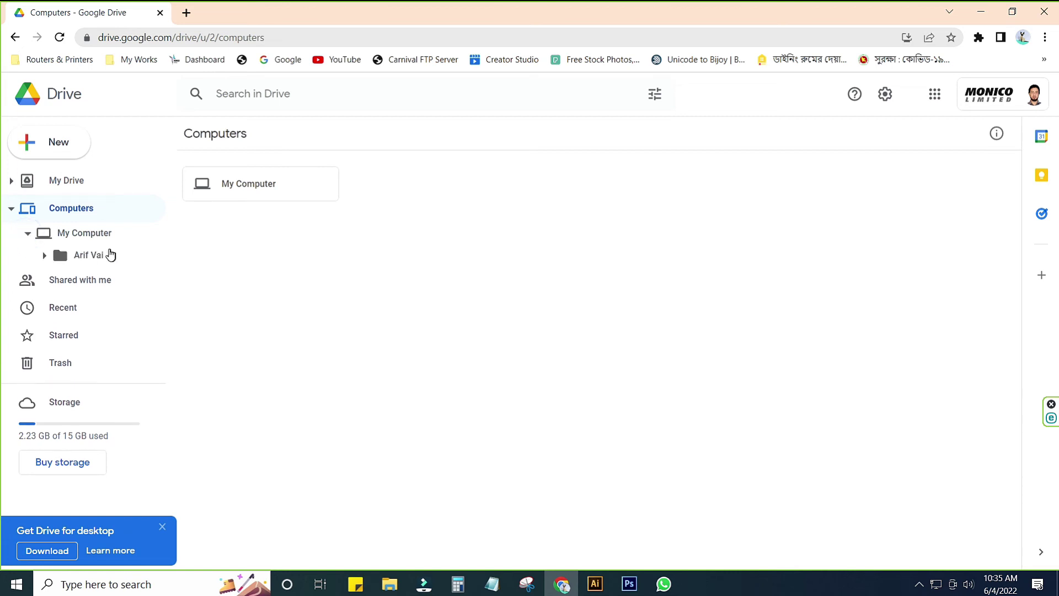
left_click(87, 256)
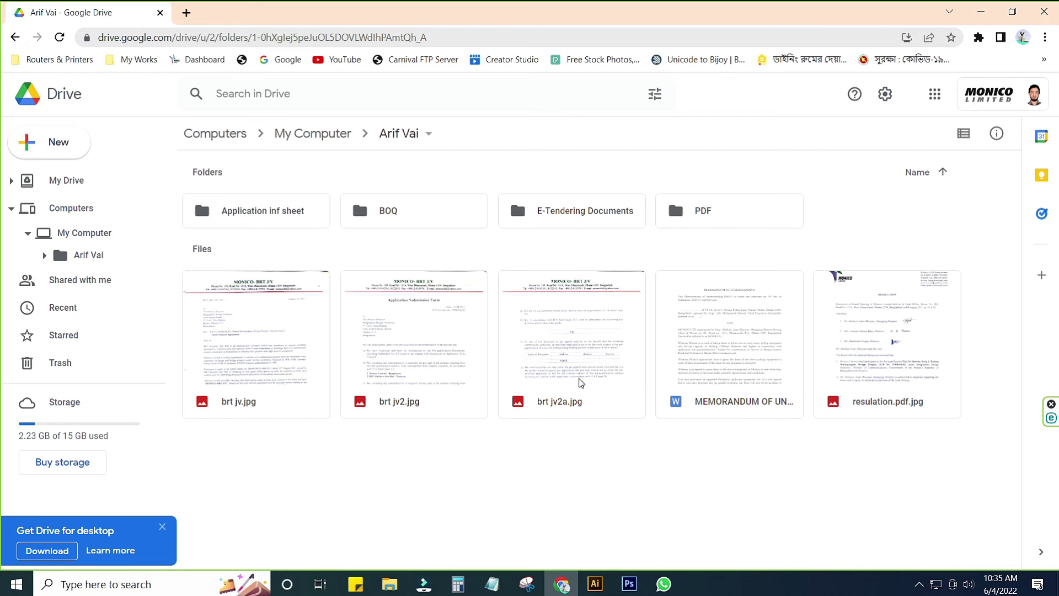
- Restore the Chrome window to a narrower size and place it on the right half of the desktop
left_click(1013, 13)
left_click_drag(883, 30, 786, 43)
left_click_drag(964, 212, 366, 212)
left_click_drag(178, 34, 723, 65)
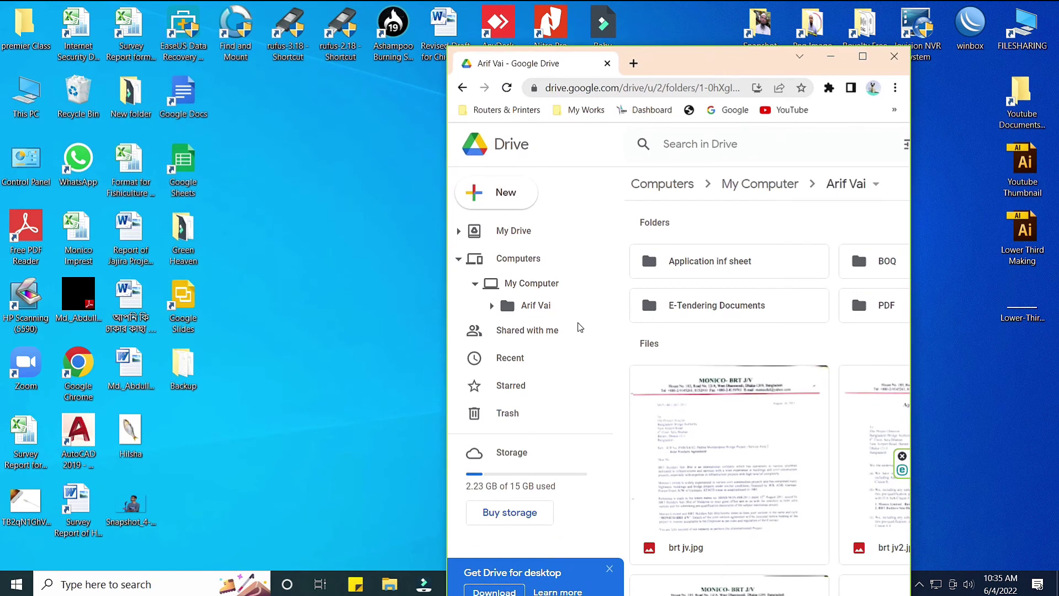
- Open the backed-up source folder from Office Works (J:) in File Explorer and arrange its window beside the Chrome window
double_click(26, 97)
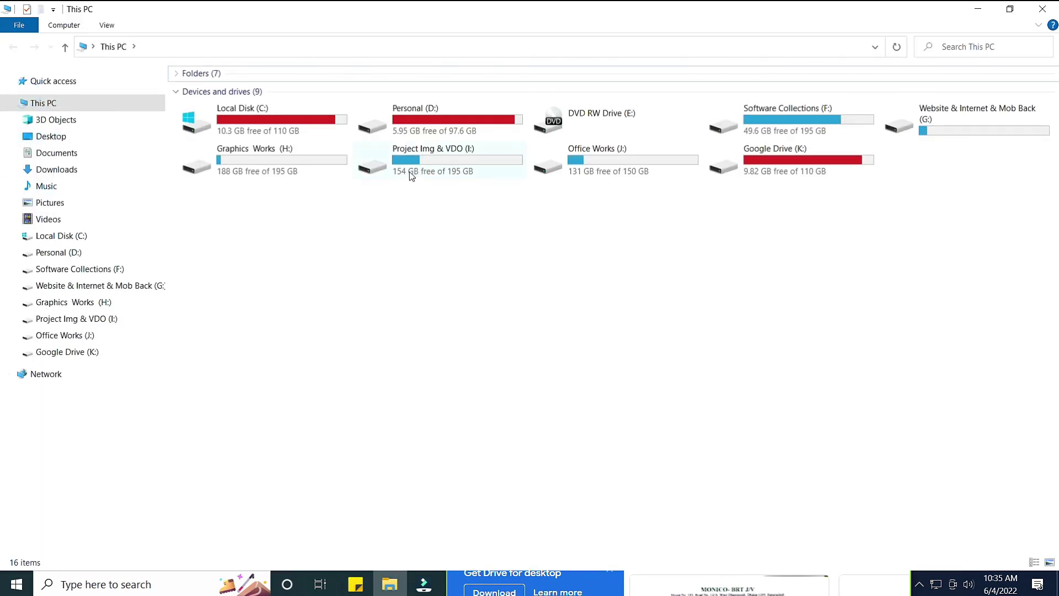
double_click(616, 164)
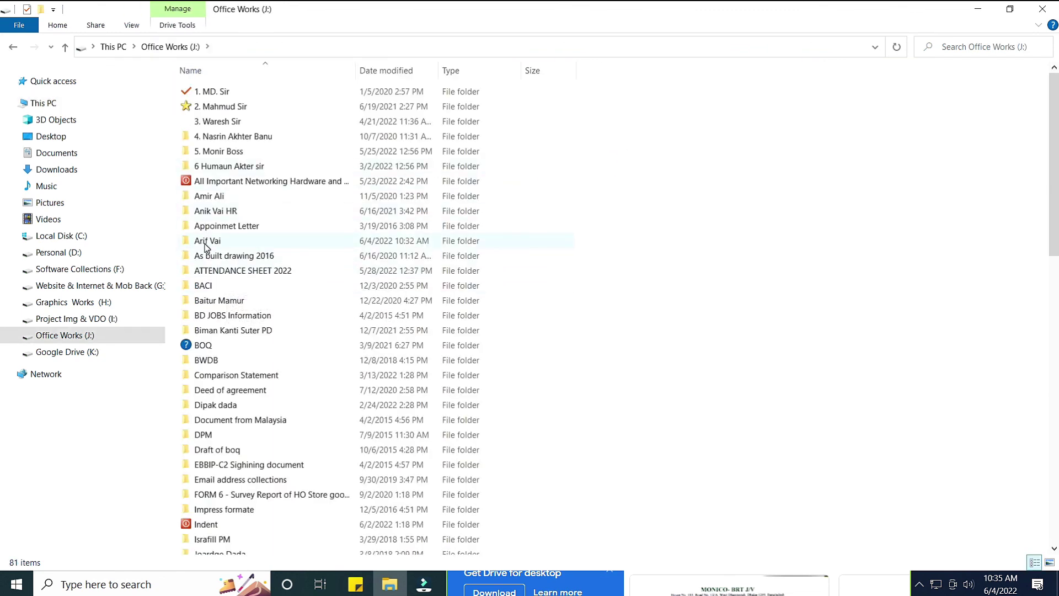
double_click(206, 243)
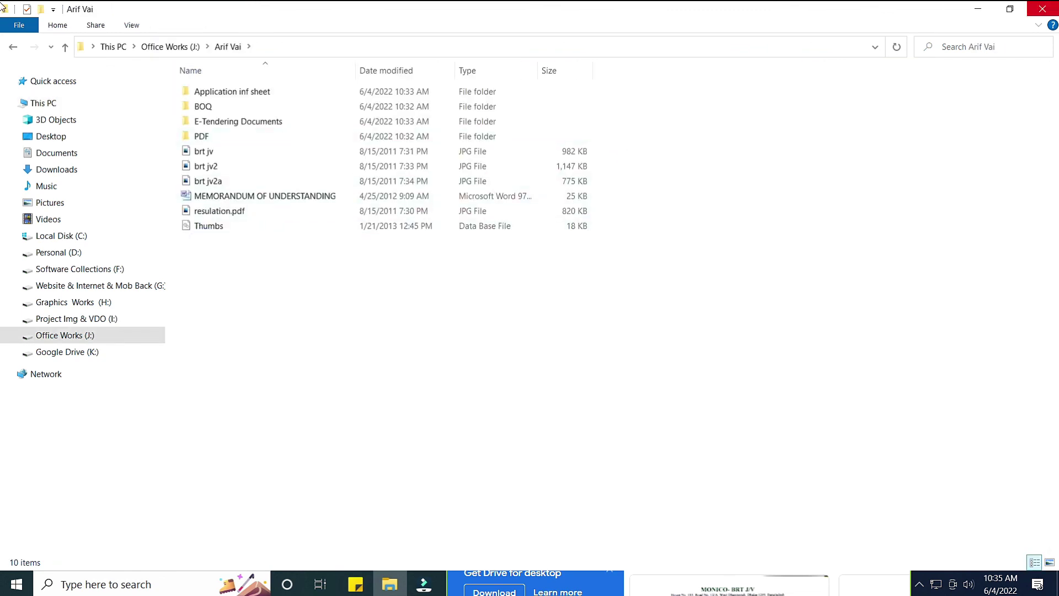
left_click(1010, 9)
left_click_drag(611, 57, 237, 69)
left_click_drag(683, 62, 717, 15)
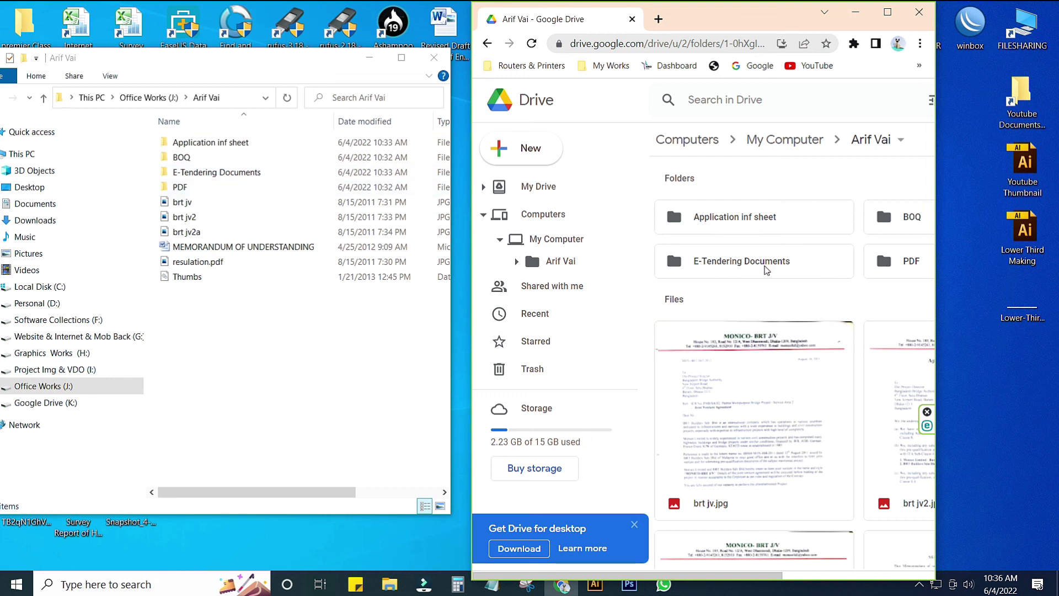
- Show the local folder's contents as large icons, compare them with the Google Drive copy, and maximize Chrome
right_click(208, 314)
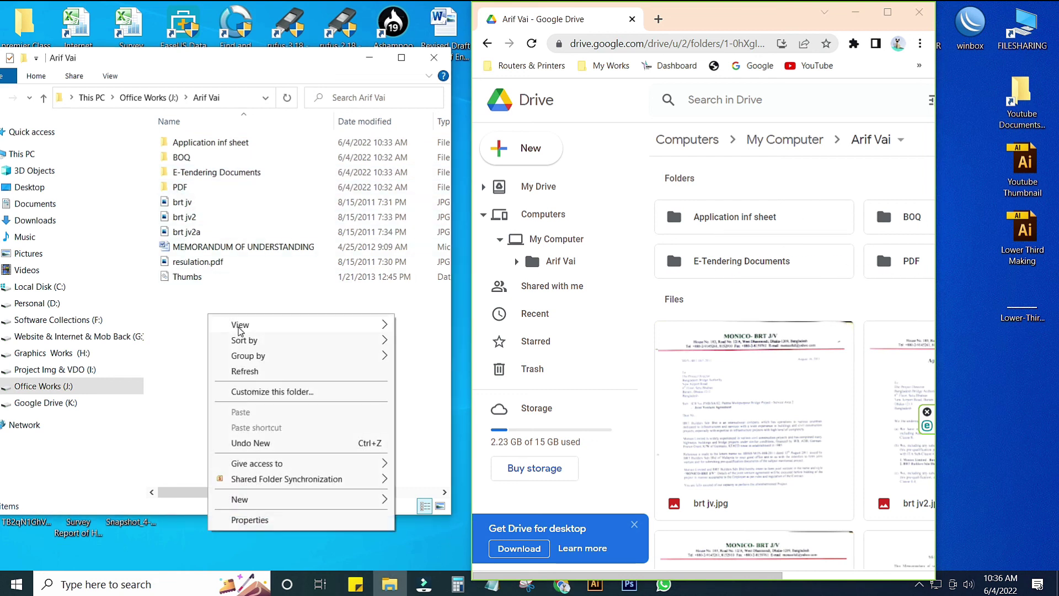
mouse_move(238, 326)
left_click(435, 342)
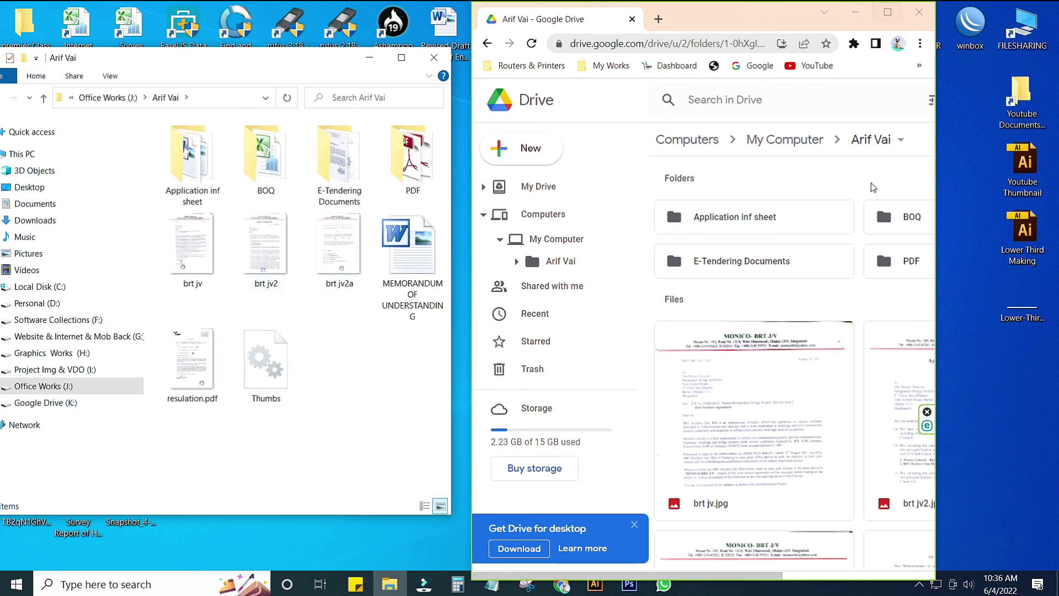
scroll(773, 397, "down", 7)
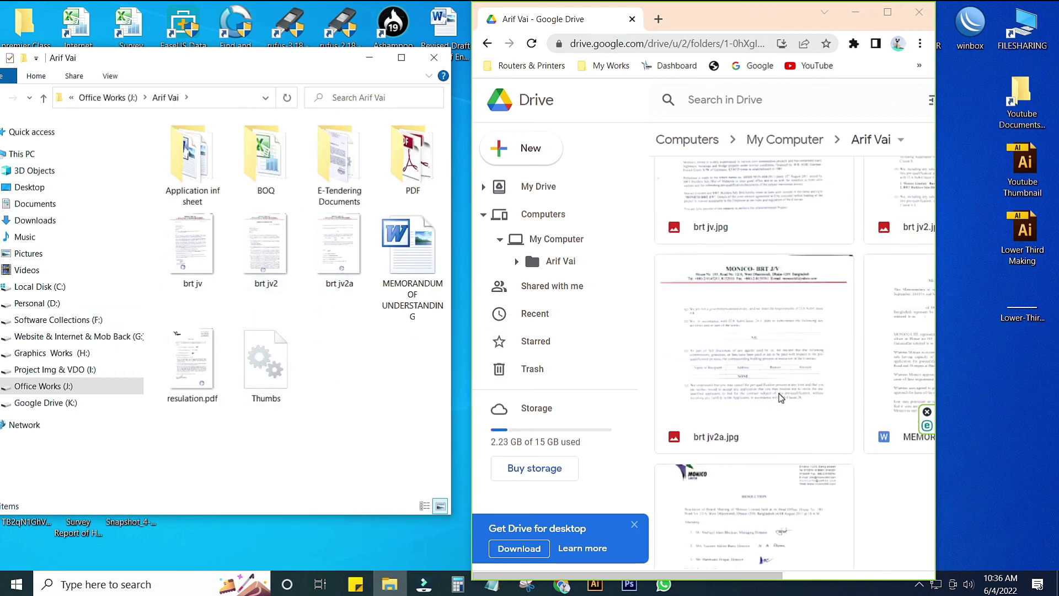
left_click(887, 12)
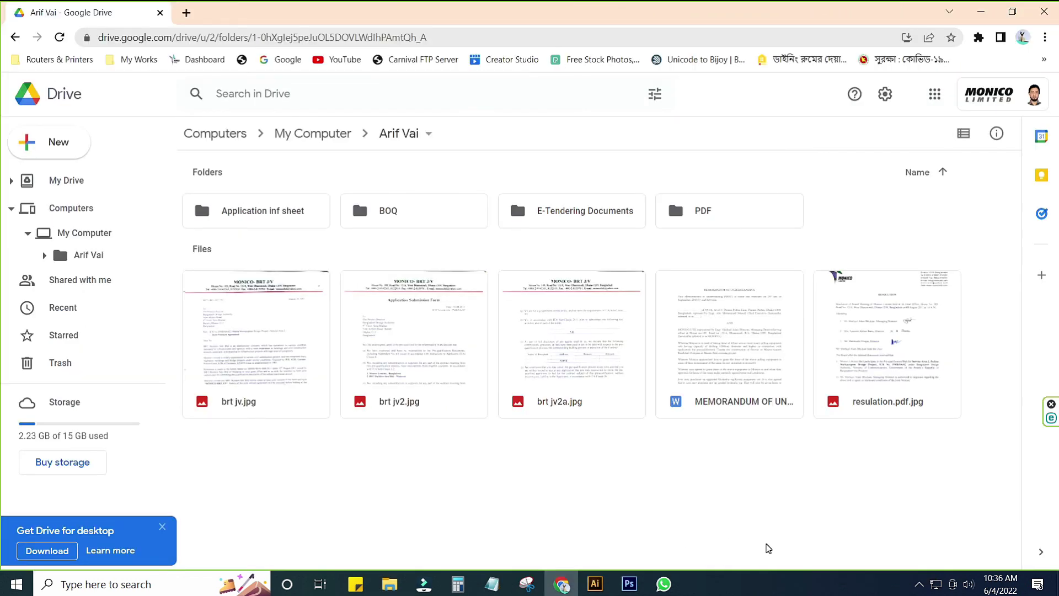